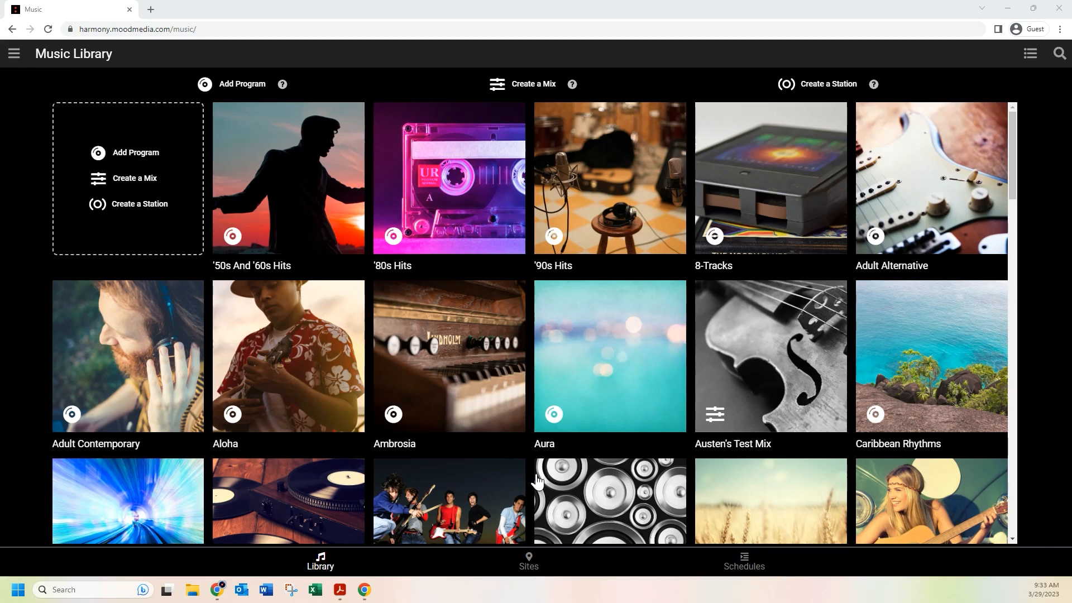
scroll(522, 486, "down", 1)
scroll(522, 490, "down", 20)
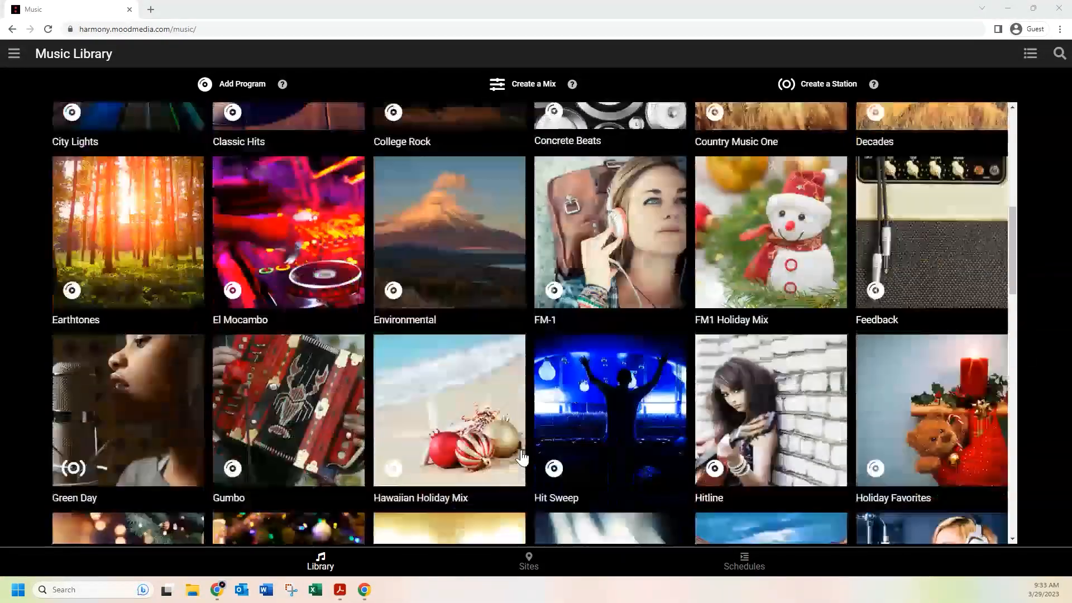
scroll(523, 458, "up", 20)
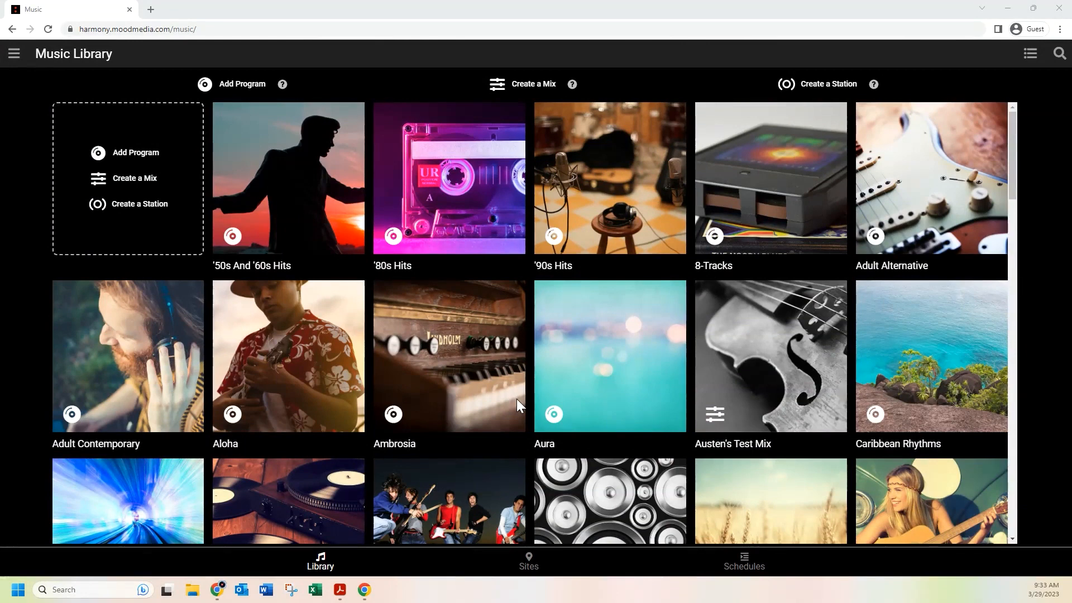
Create a new music schedule and name it "Best Schedule"
left_click(745, 565)
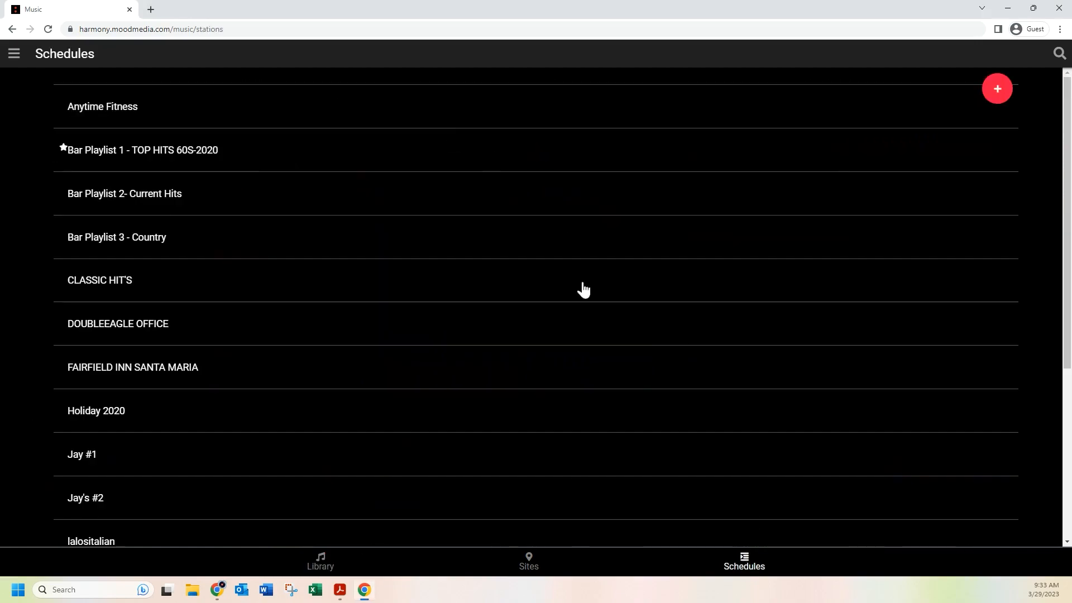
scroll(371, 294, "down", 5)
scroll(370, 294, "up", 5)
left_click(997, 89)
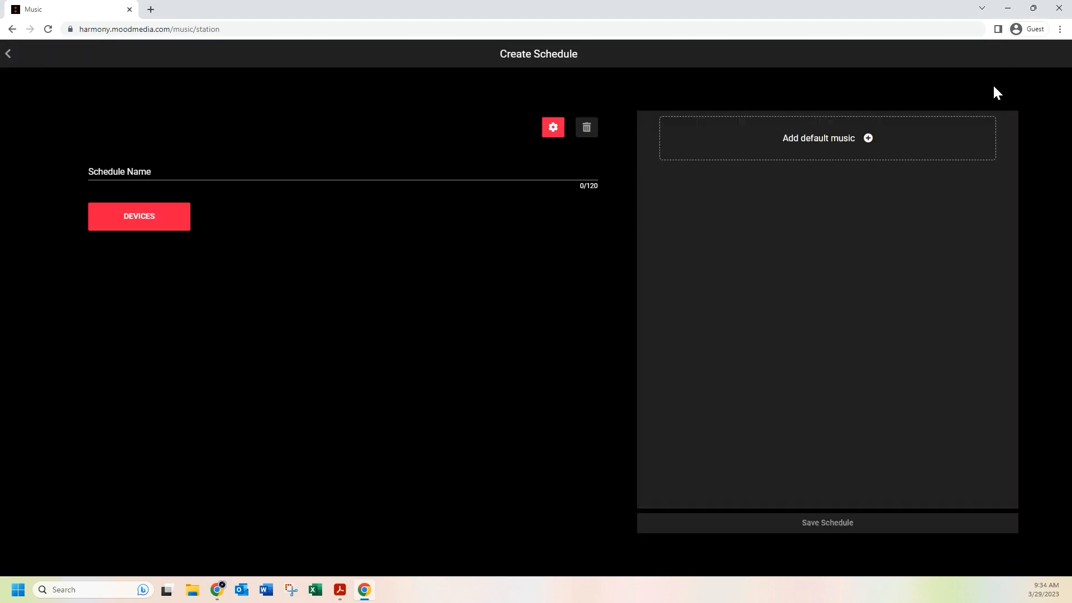
left_click(166, 174)
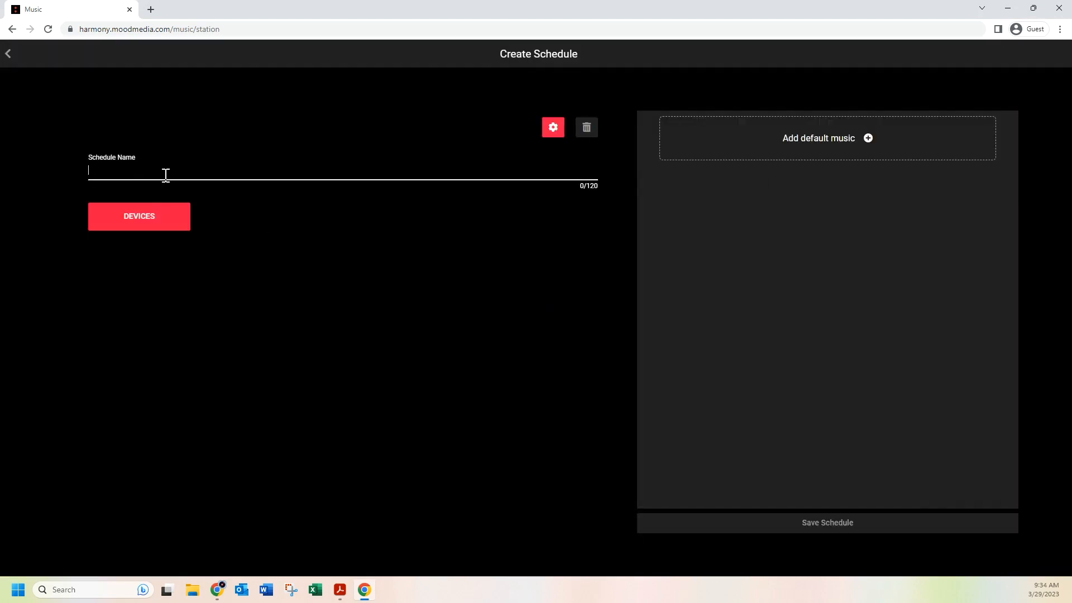
type("Best Schedule")
Add the FM-1 program as the default music of the schedule
left_click(877, 135)
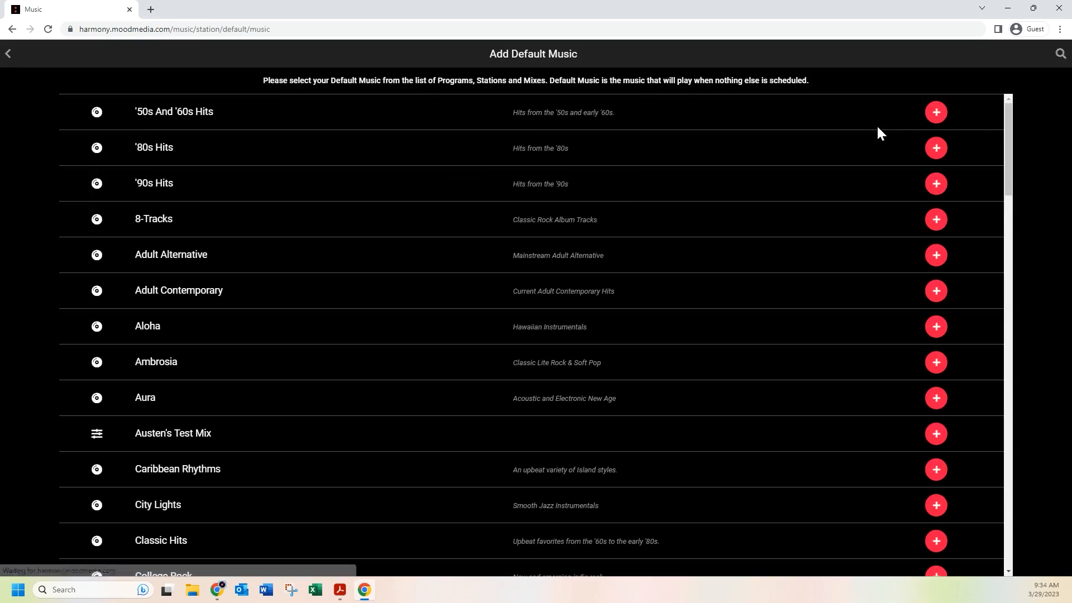
scroll(189, 420, "down", 9)
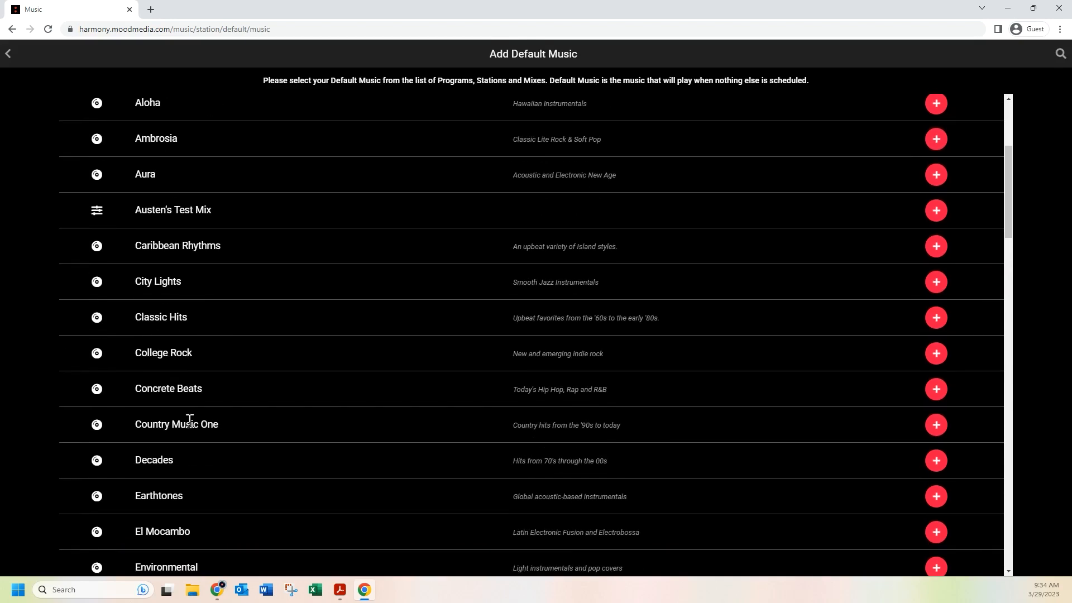
left_click(936, 325)
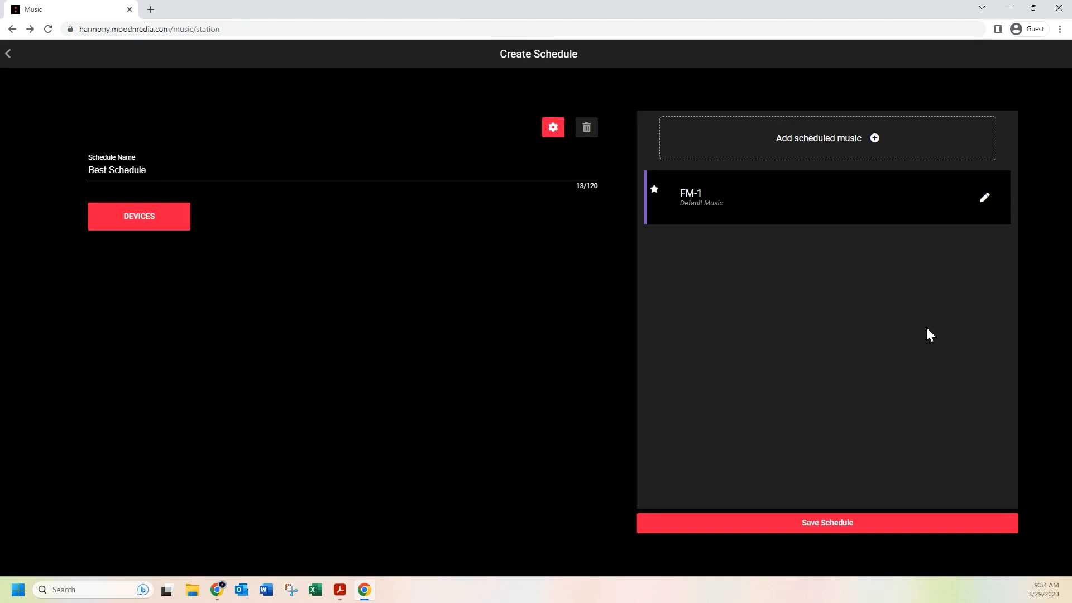
Start a scheduled music entry and choose FM1 Holiday Mix as its music
left_click(879, 149)
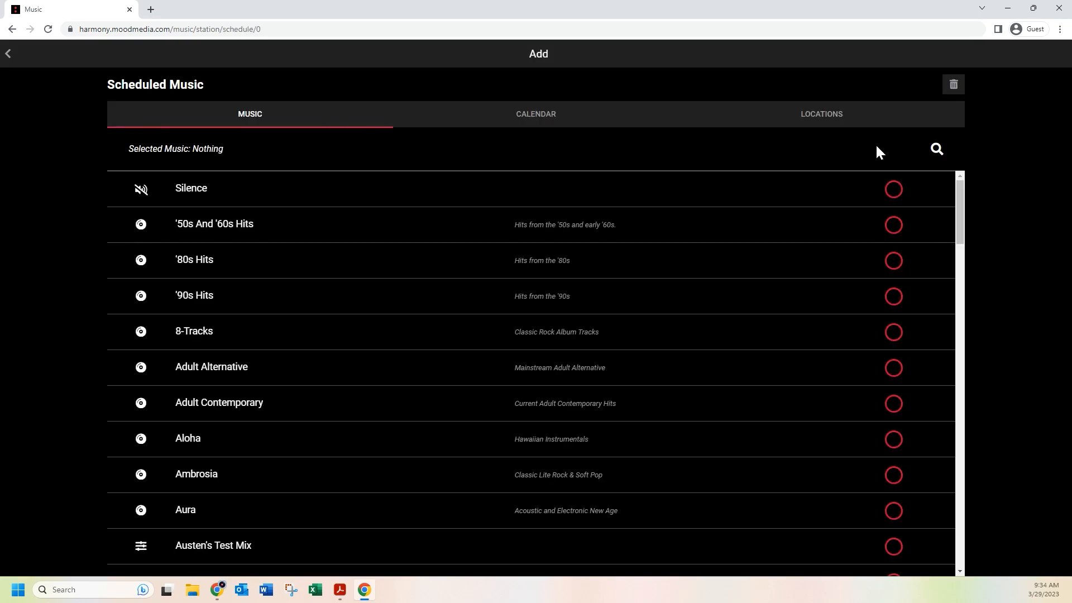
scroll(278, 388, "down", 9)
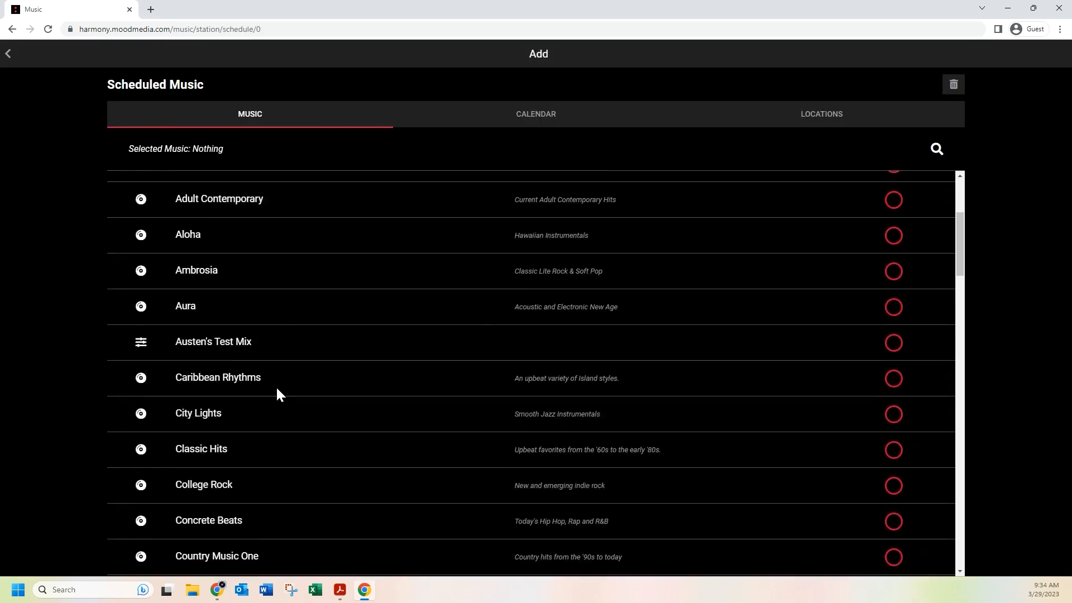
scroll(279, 394, "down", 3)
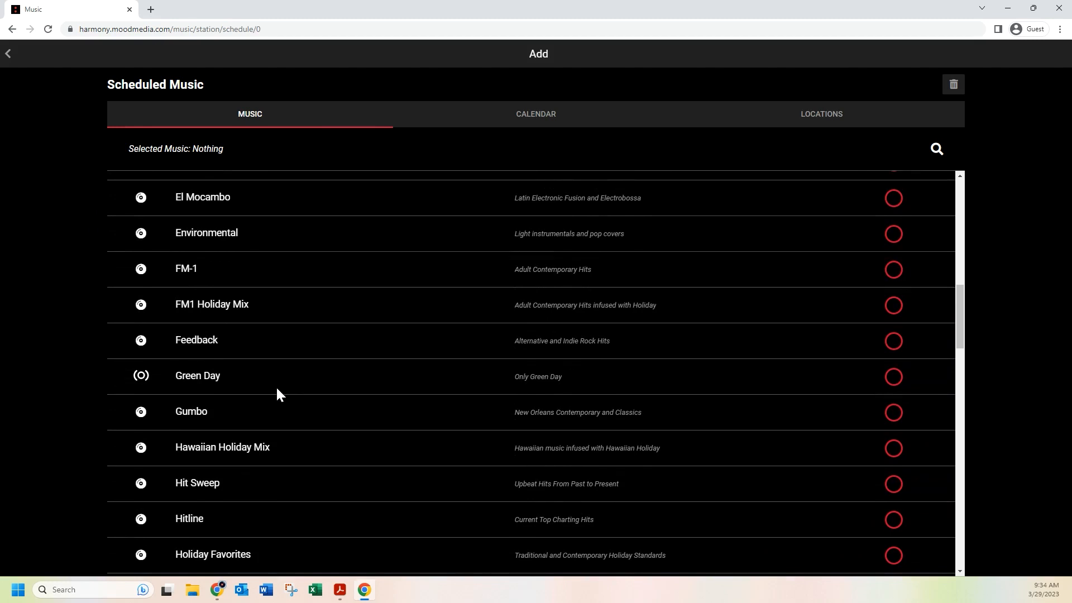
left_click(893, 305)
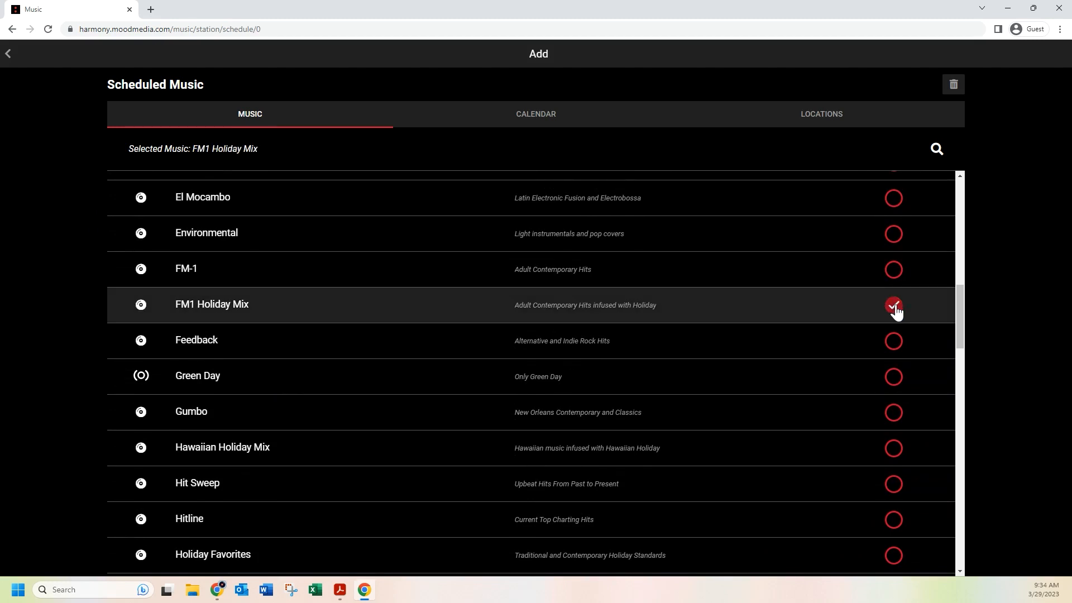
Set the start date of the scheduled music to 26 November 2023
left_click(547, 129)
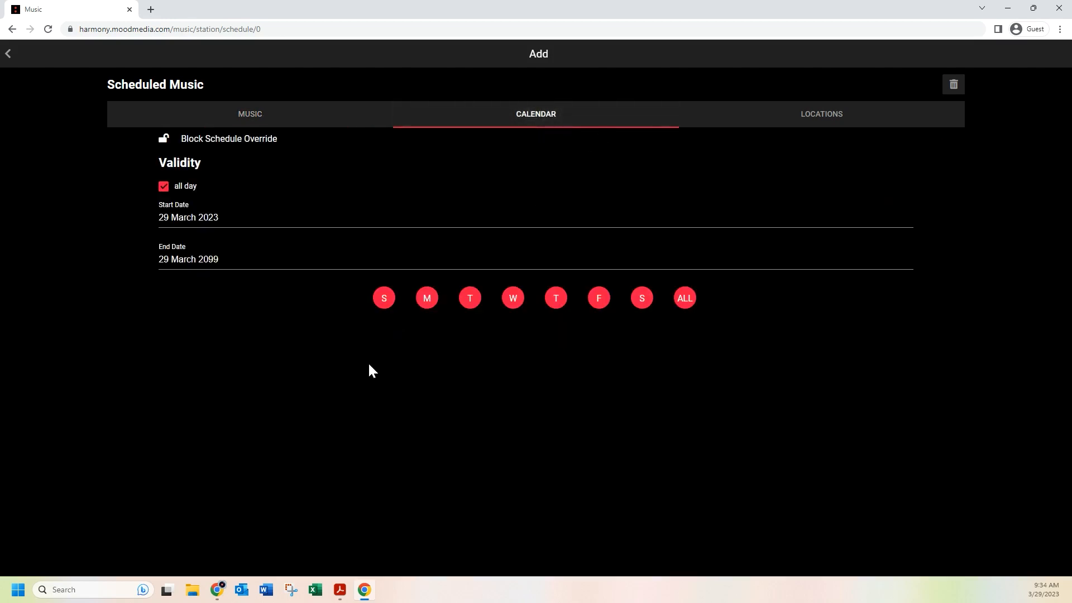
left_click(174, 222)
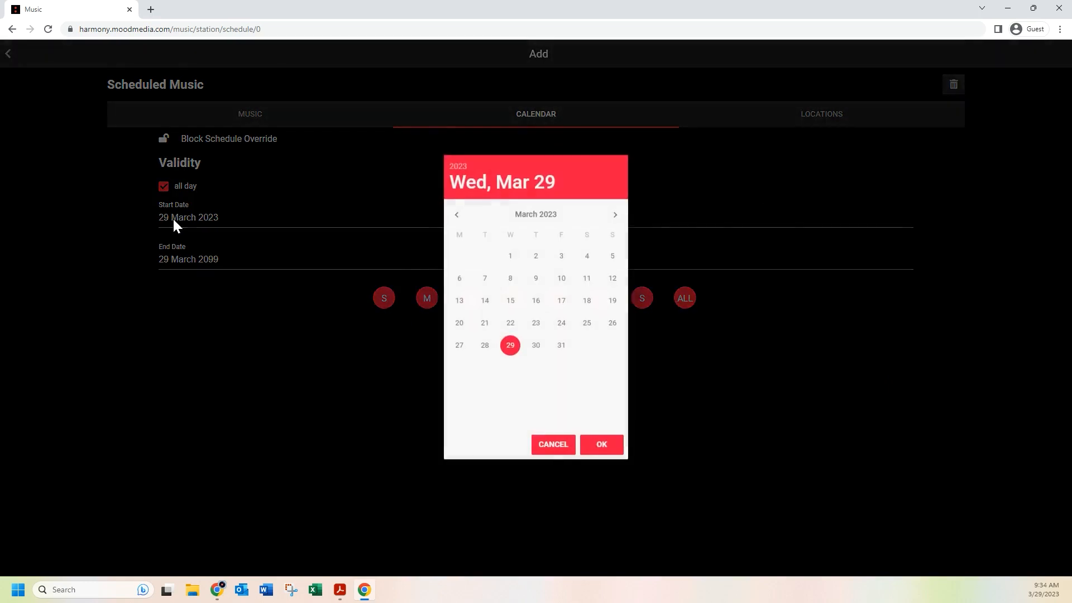
left_click(614, 218)
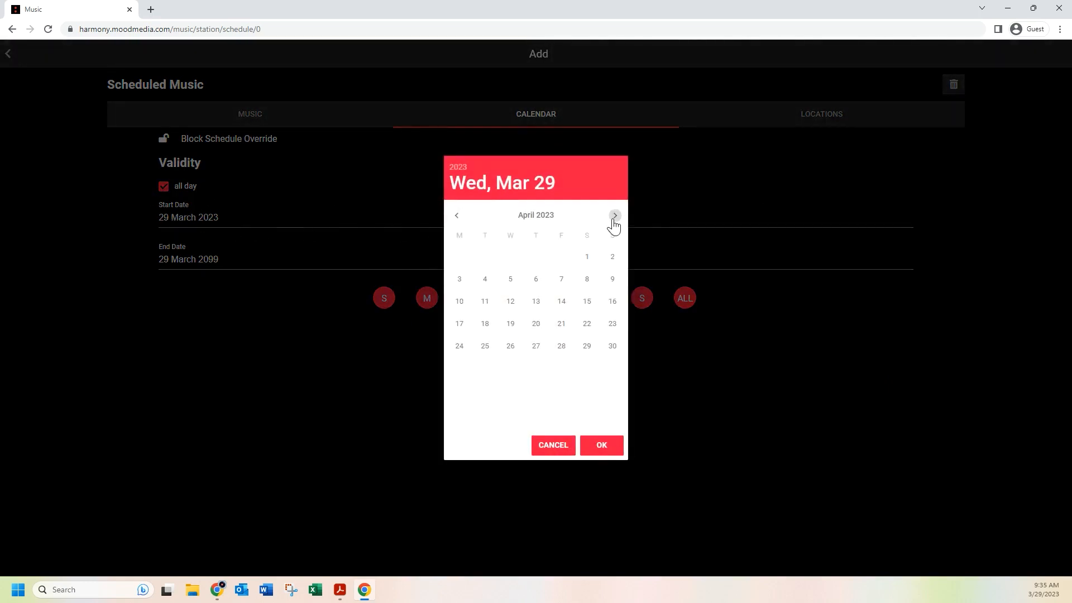
left_click(614, 217)
left_click(613, 217)
left_click(614, 217)
left_click(613, 217)
left_click(614, 218)
left_click(615, 217)
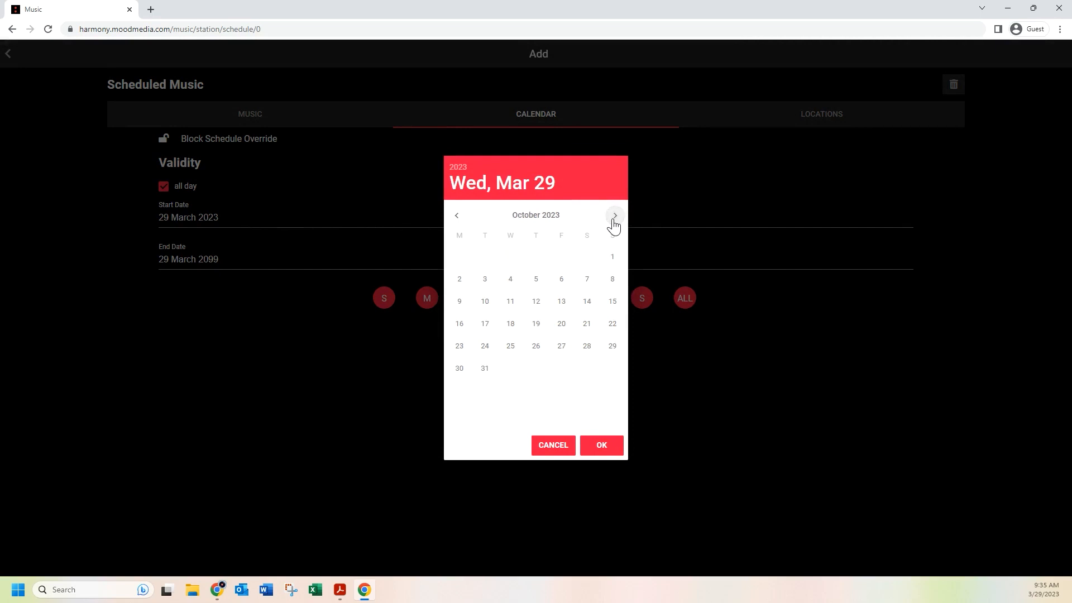
left_click(614, 217)
left_click(614, 326)
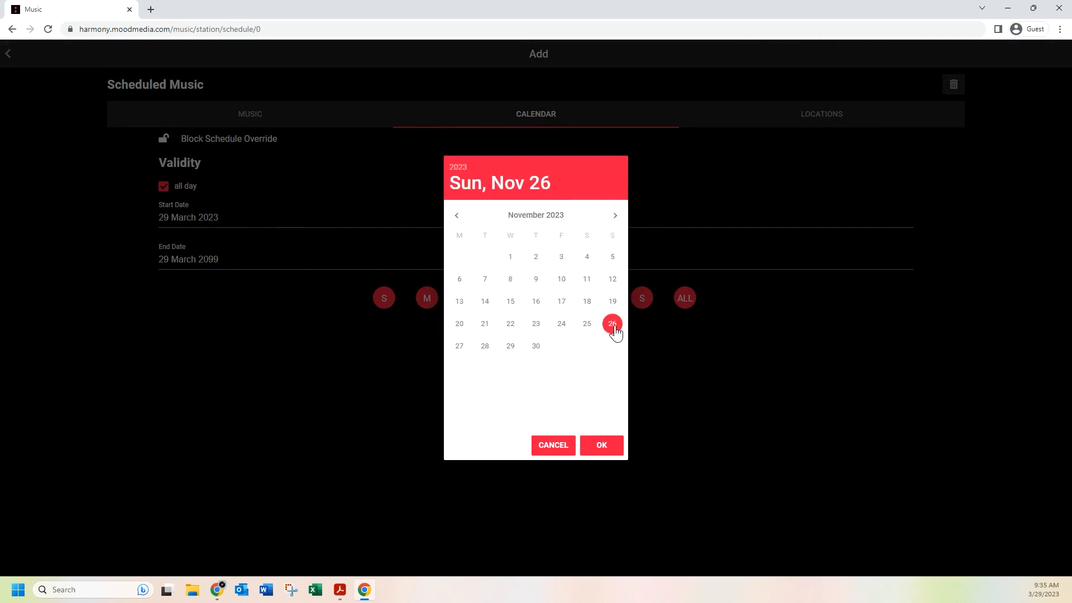
left_click(601, 447)
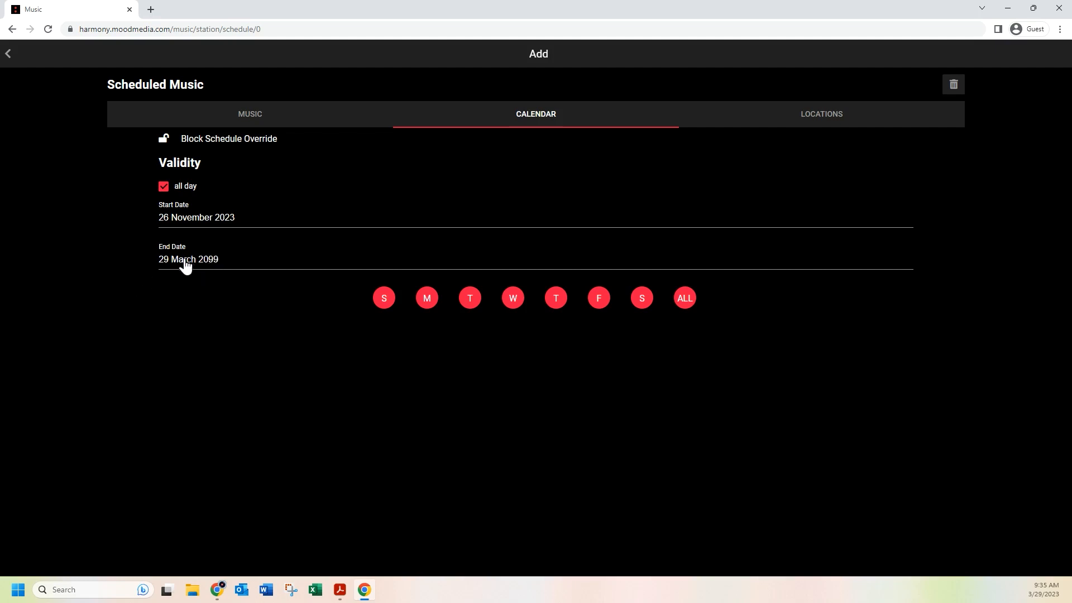
Set the end date of the scheduled music to 26 December 2023
left_click(219, 264)
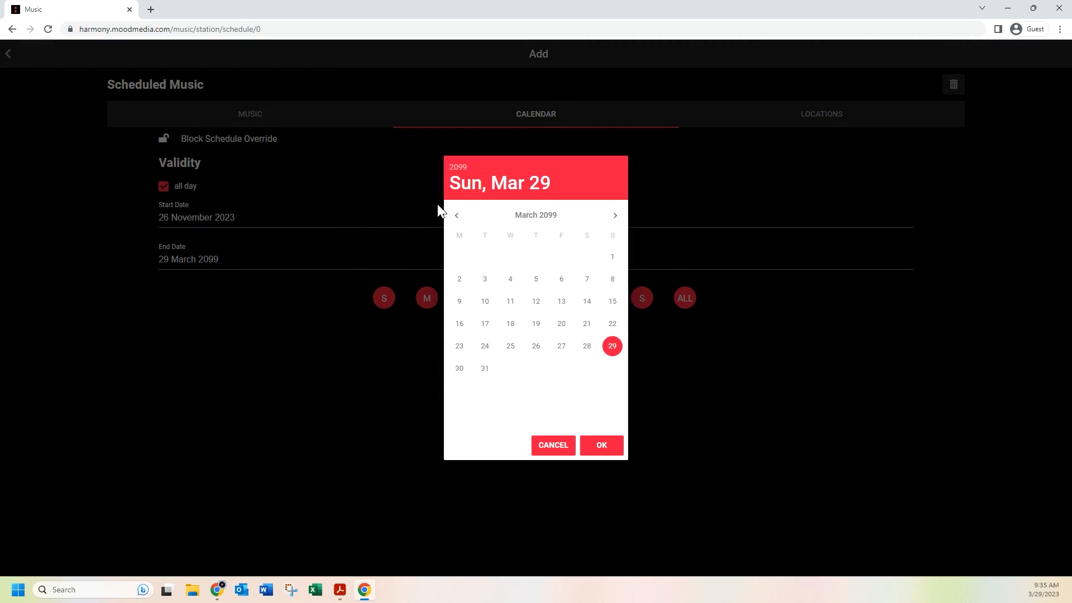
left_click(460, 173)
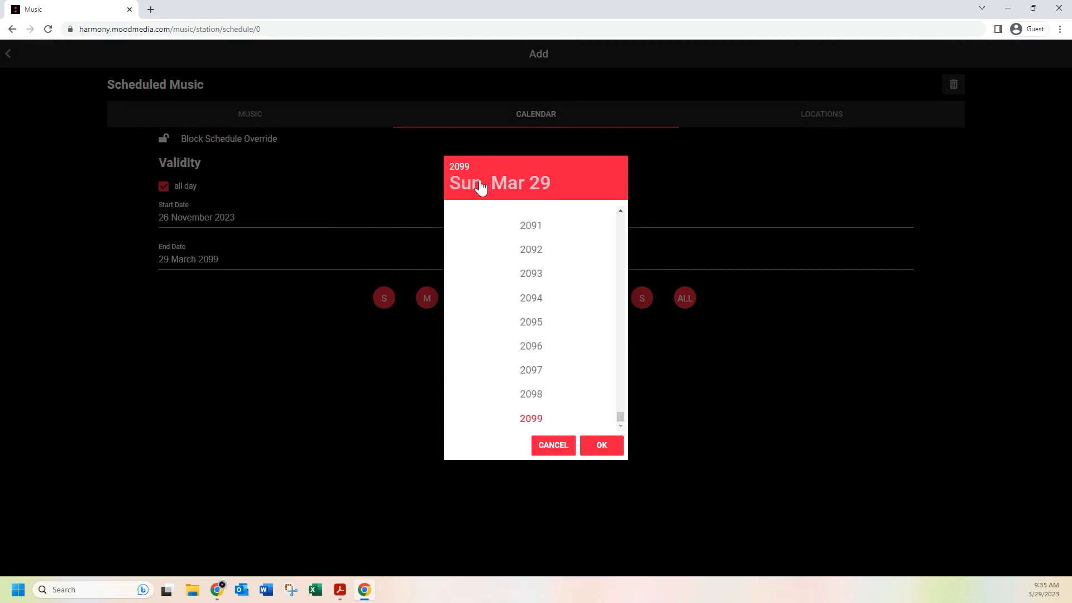
scroll(532, 287, "up", 20)
scroll(532, 287, "up", 5)
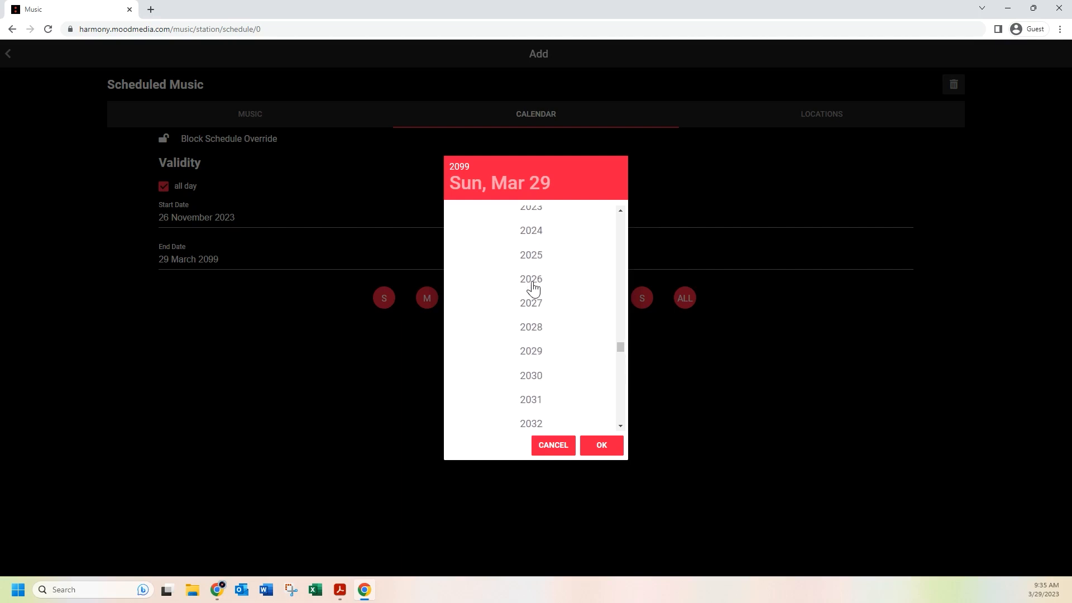
left_click(536, 325)
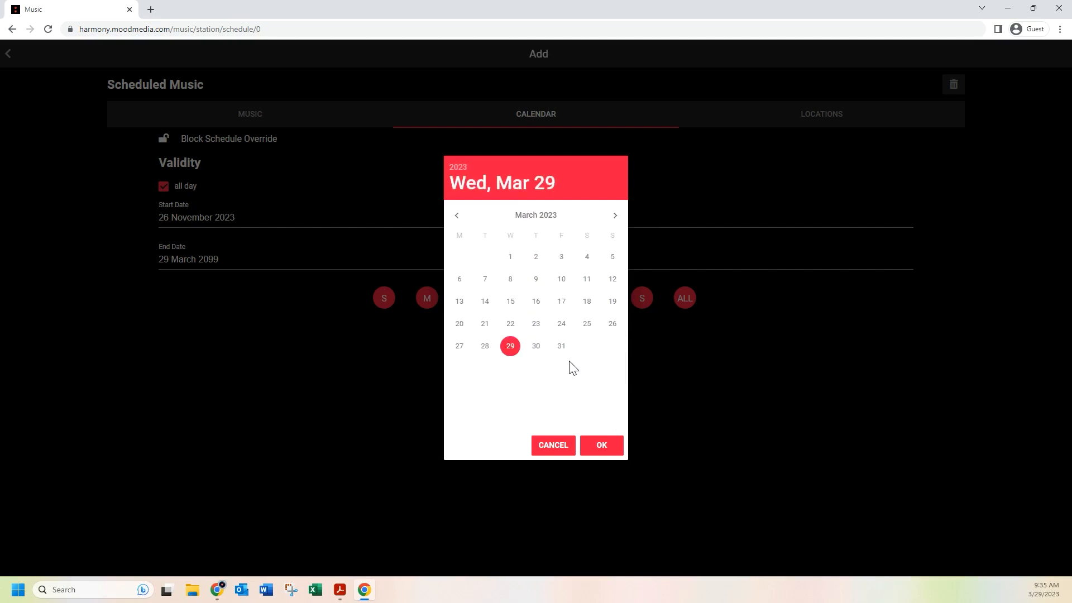
left_click(616, 216)
left_click(616, 216)
left_click(616, 216)
left_click(617, 216)
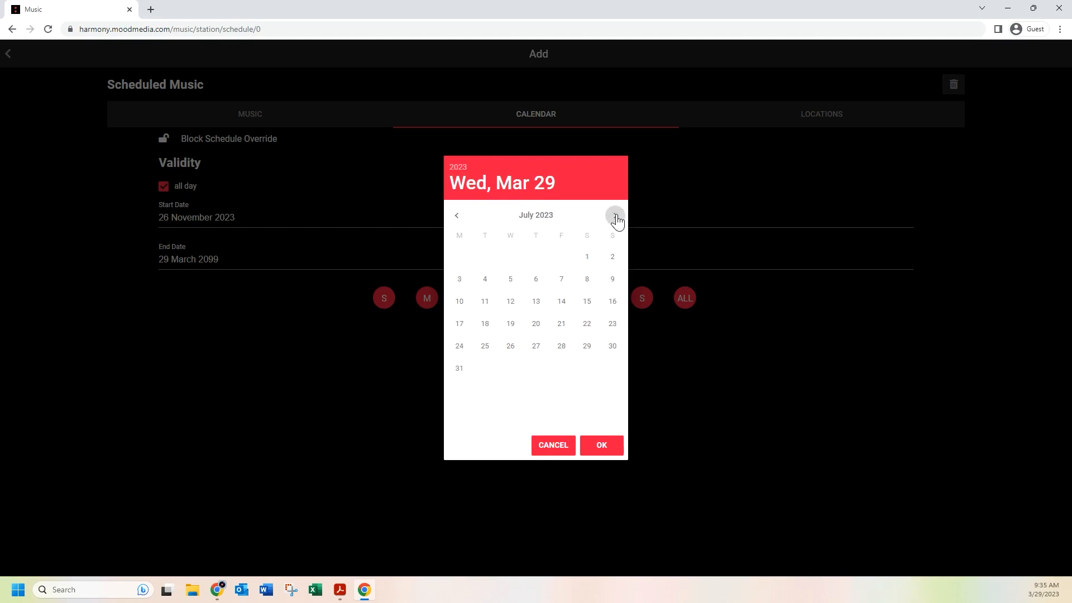
left_click(616, 216)
left_click(616, 216)
left_click(616, 216)
left_click(616, 216)
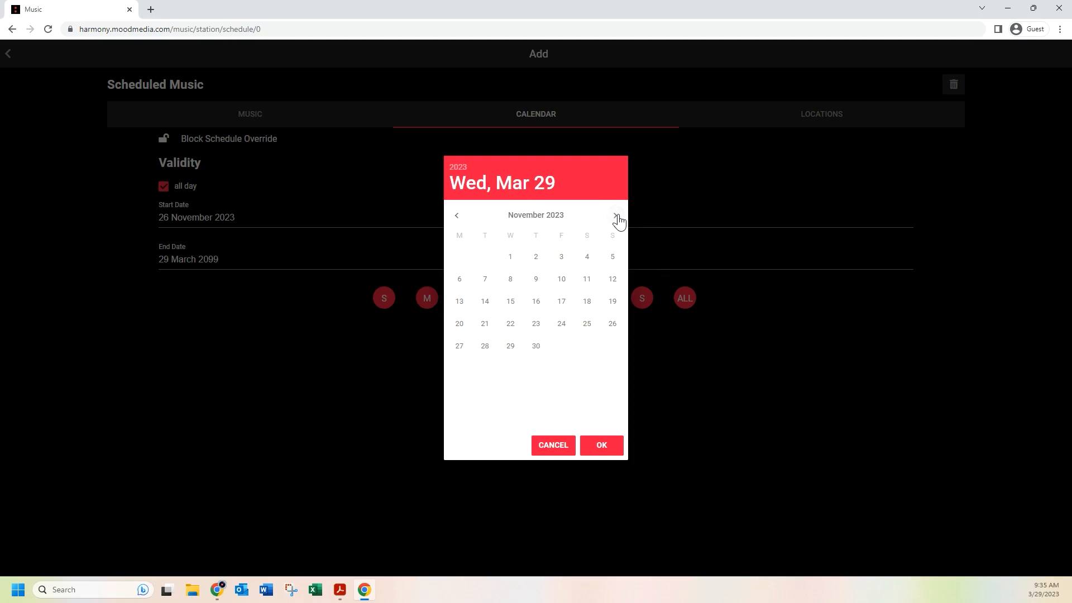
left_click(616, 216)
left_click(489, 355)
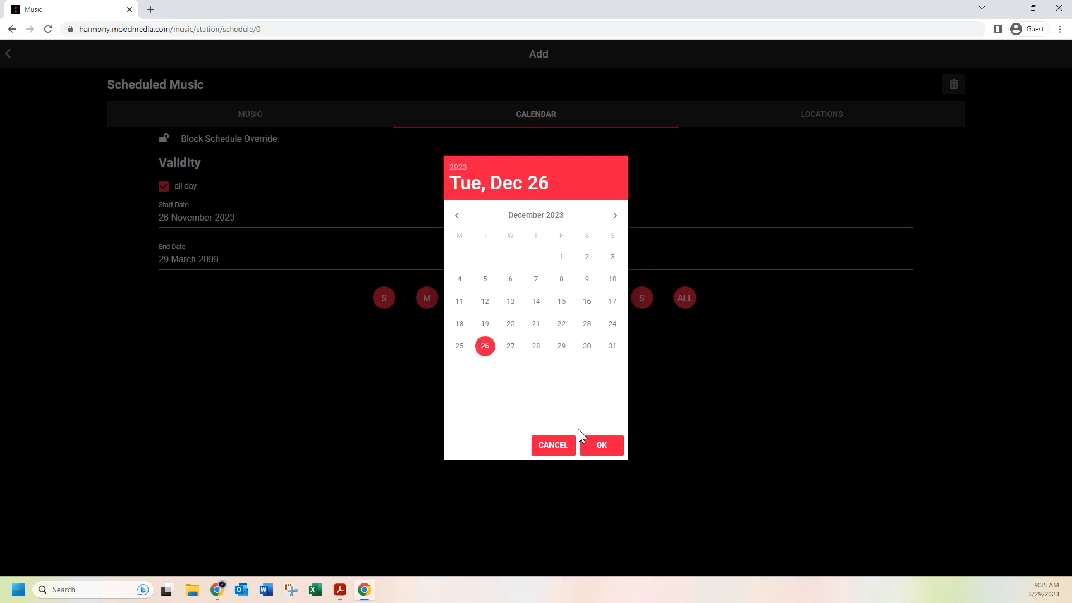
left_click(608, 446)
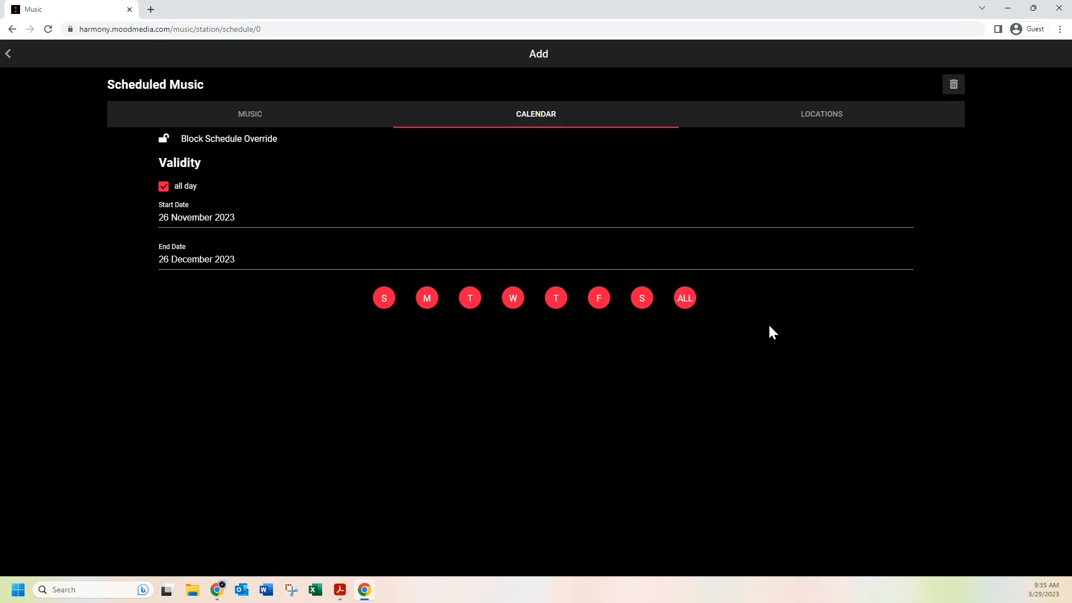
Try leaving out Monday and Saturday and turning off the all-day option, restoring all days and all-day play
left_click(427, 302)
left_click(646, 305)
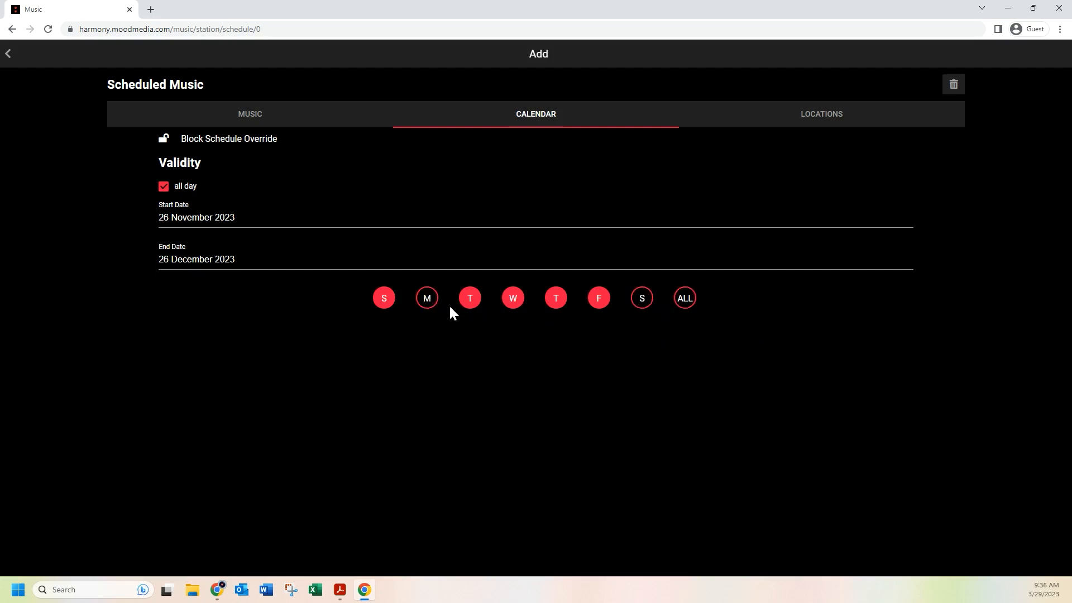
left_click(434, 304)
left_click(682, 301)
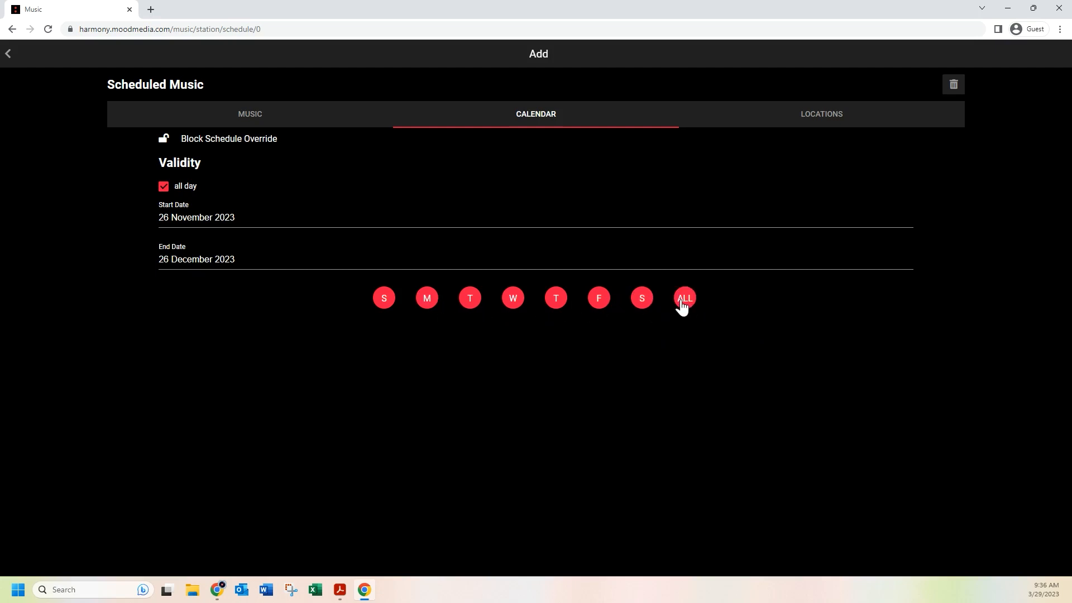
left_click(165, 189)
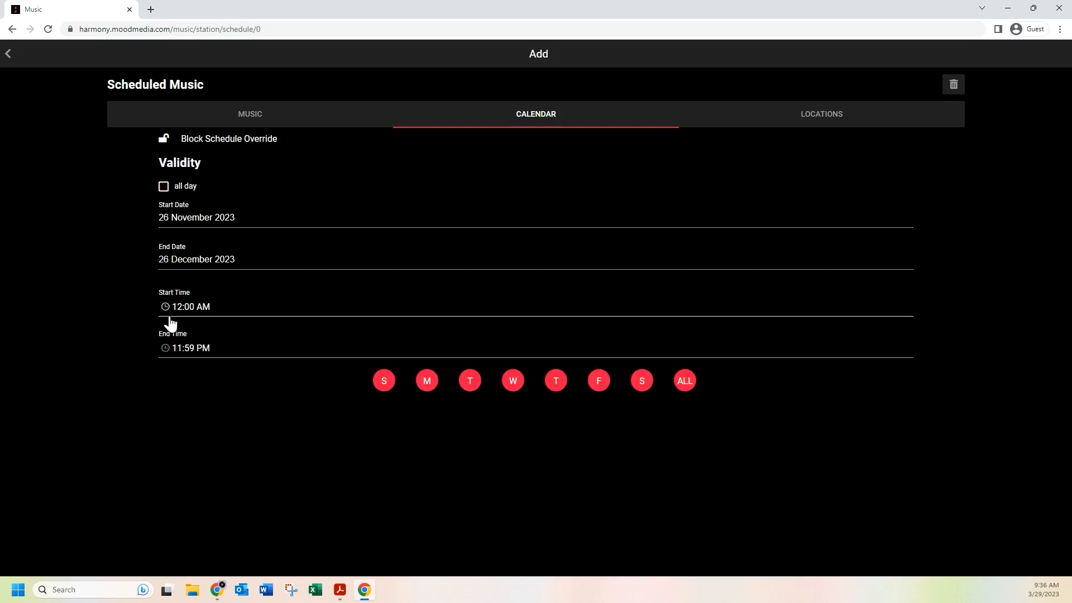
left_click(164, 190)
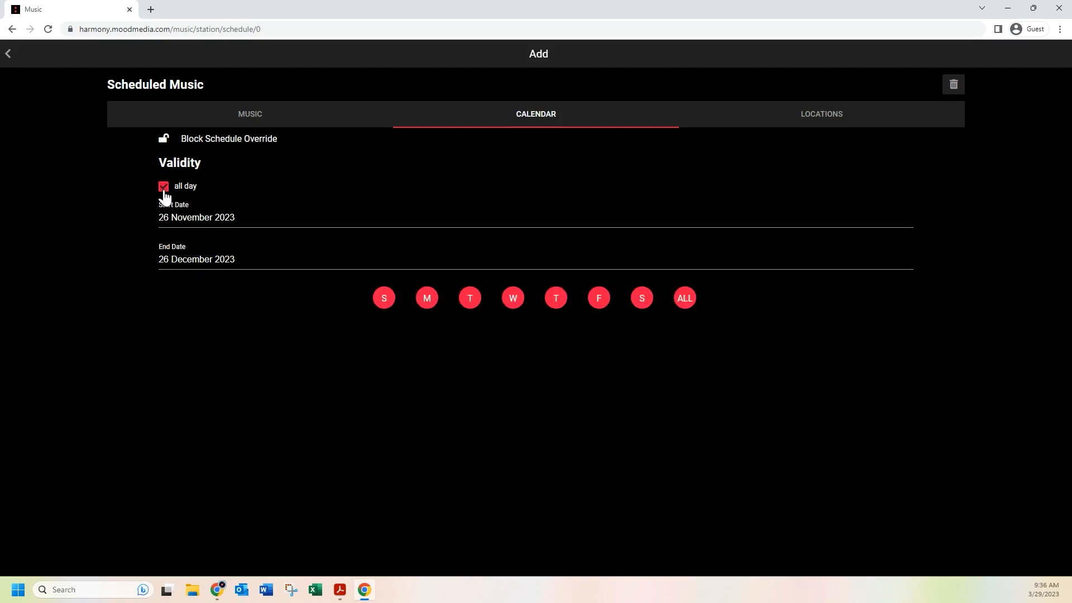
Exclude the whole Muzicraft Office Demo site from the scheduled music and re-include only the device Muzicraft - Demo #005
left_click(795, 128)
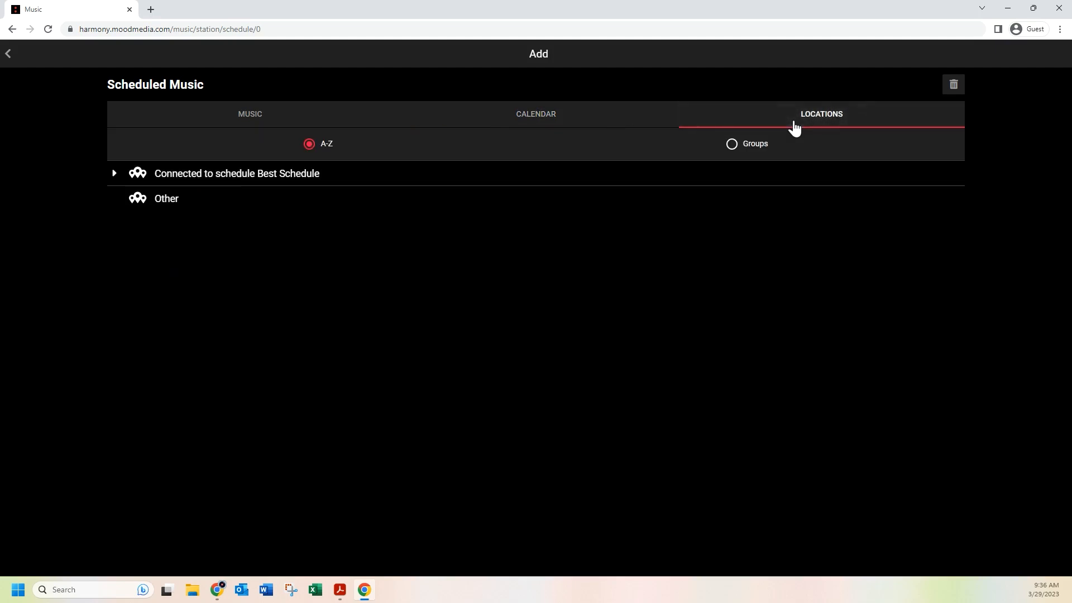
left_click(115, 173)
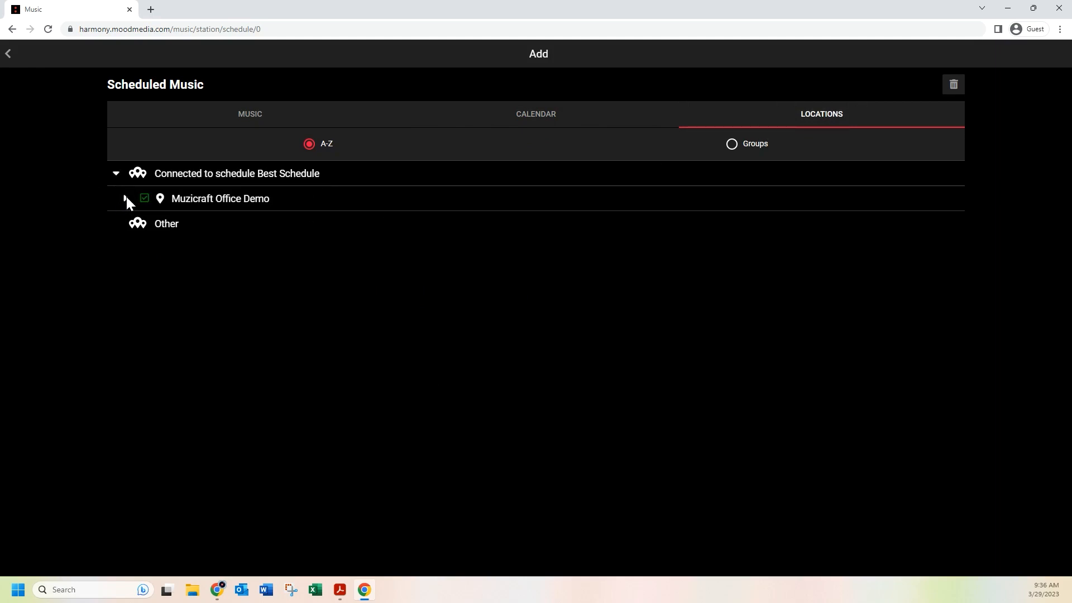
left_click(126, 198)
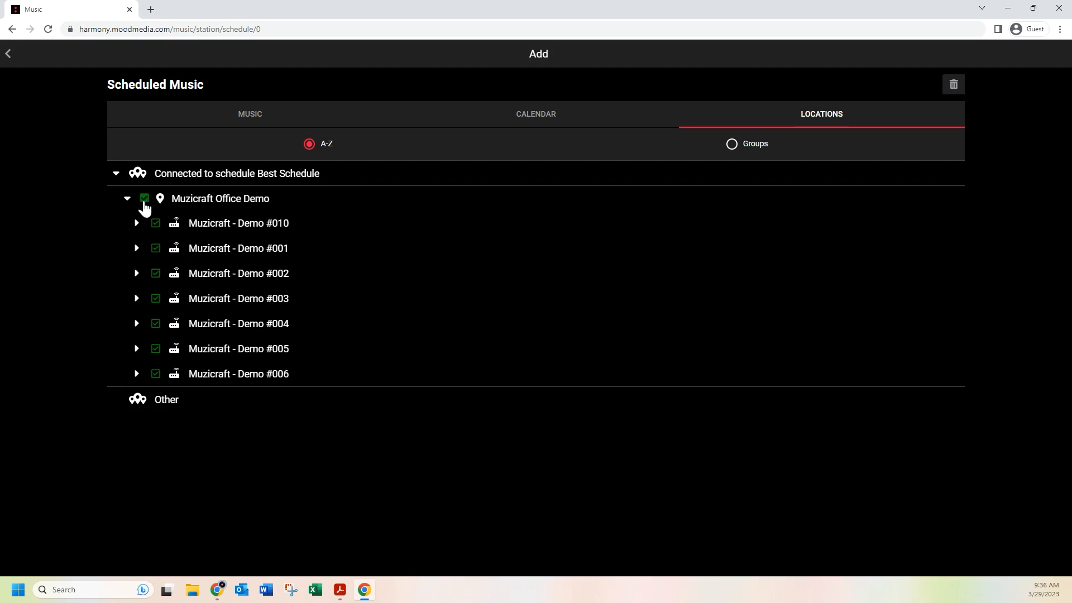
left_click(144, 199)
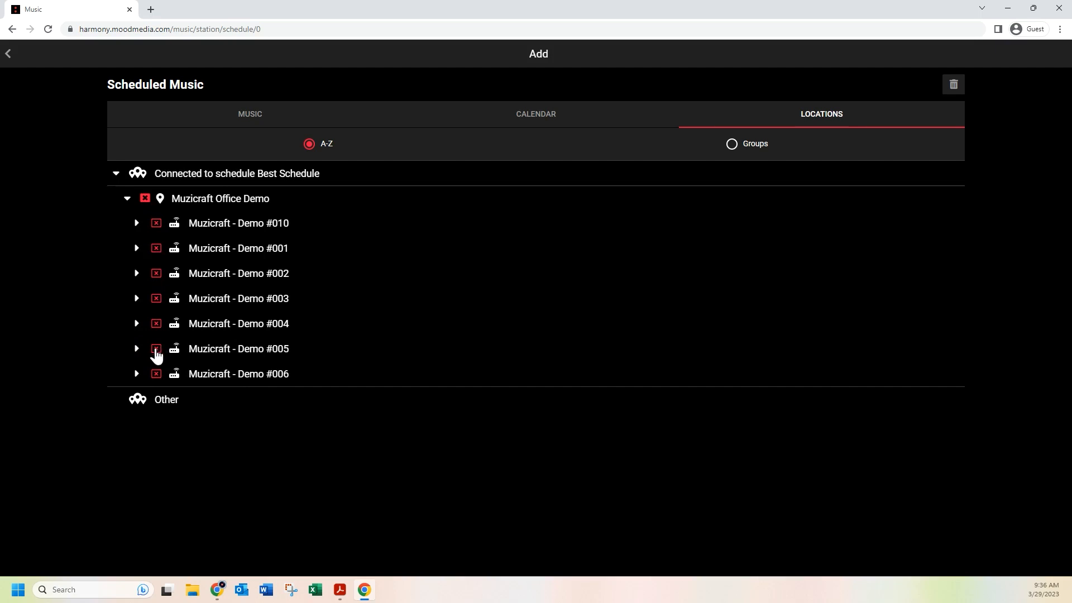
left_click(156, 351)
Check the holiday entry's calendar and music selection, and return to the schedule with the entry added
left_click(563, 115)
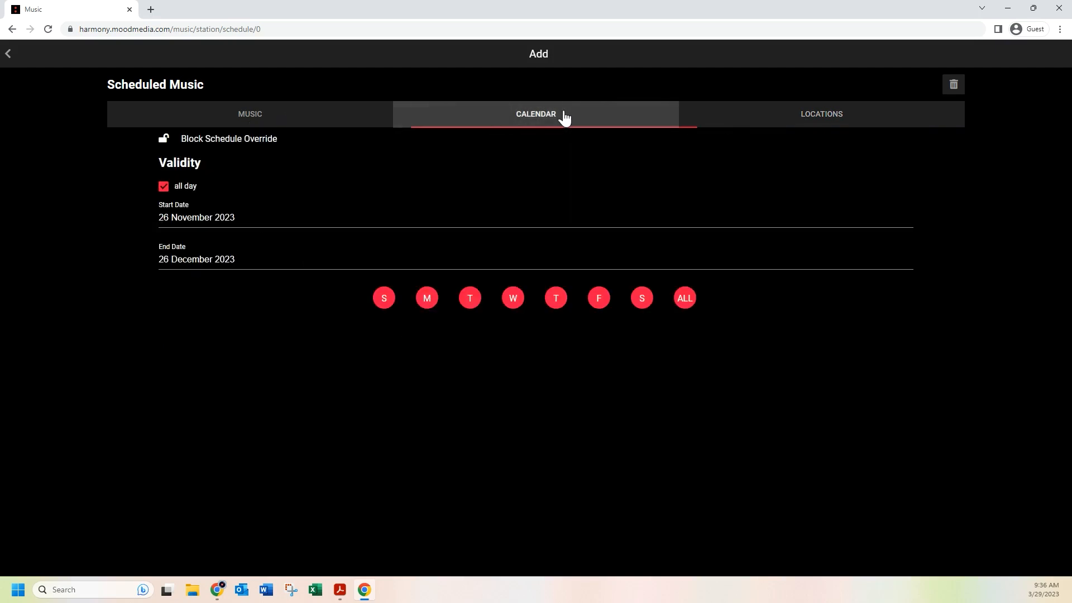
left_click(287, 127)
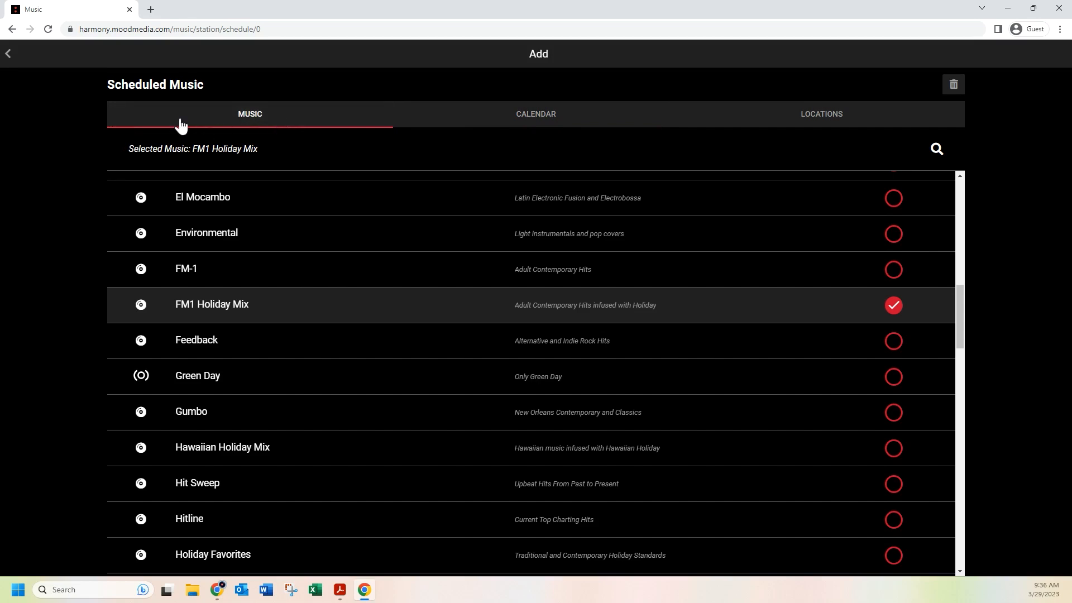
left_click(7, 56)
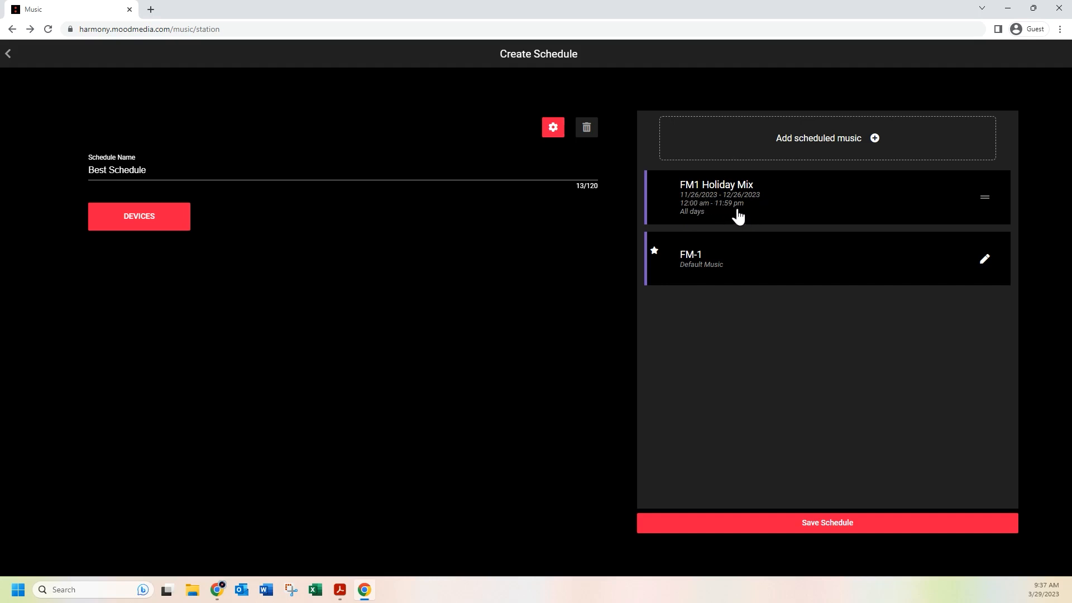
Start a second scheduled music entry and select the custom Test Mix as its music
left_click(770, 147)
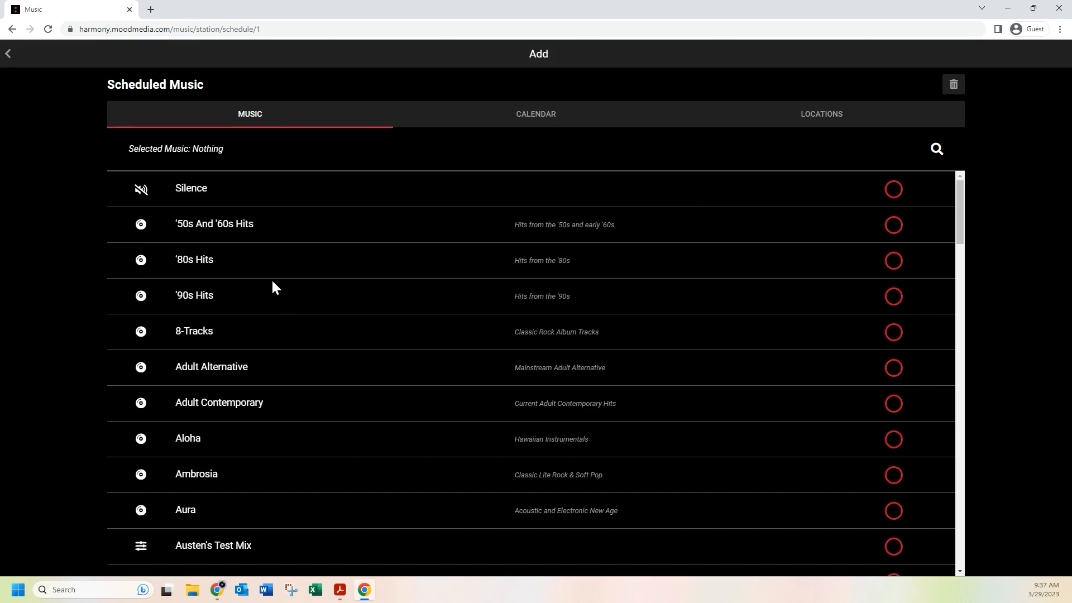
scroll(229, 299, "down", 3)
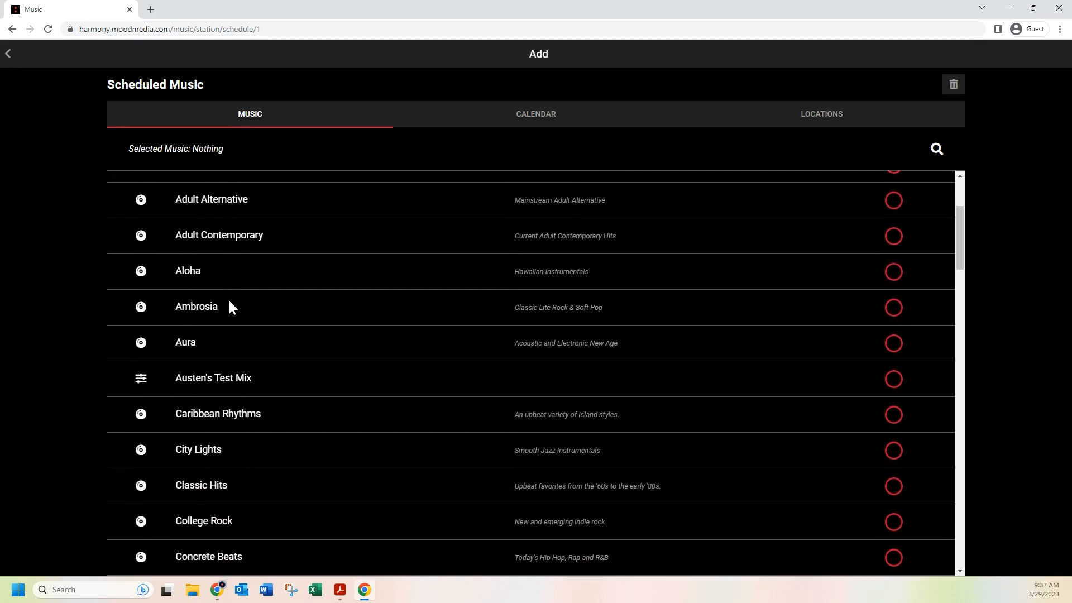
left_click(896, 381)
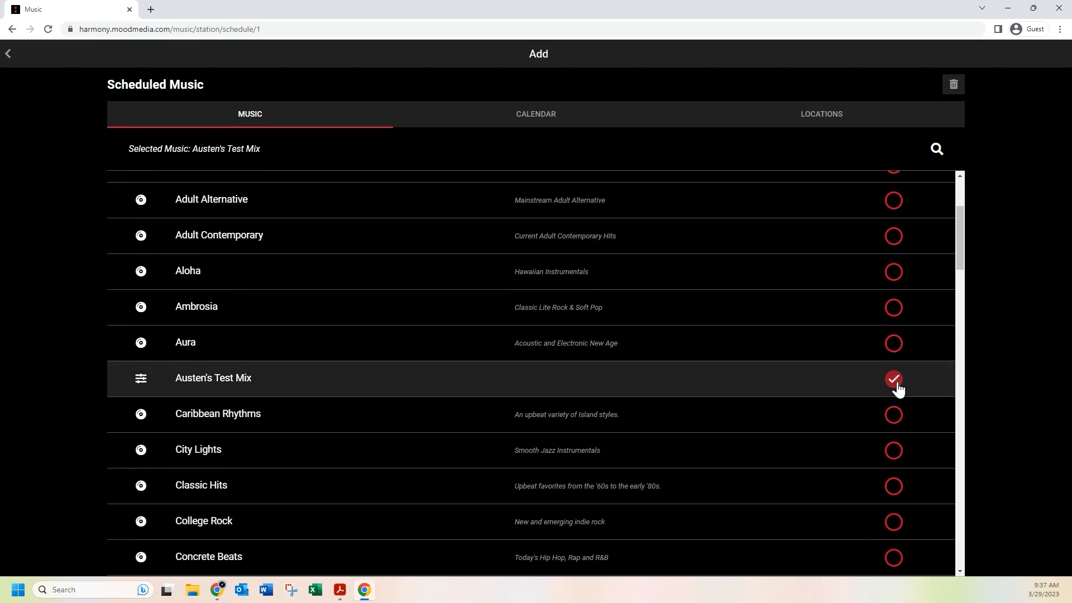
Turn off all-day play for the new entry and set its start time to 6:00 AM
left_click(546, 127)
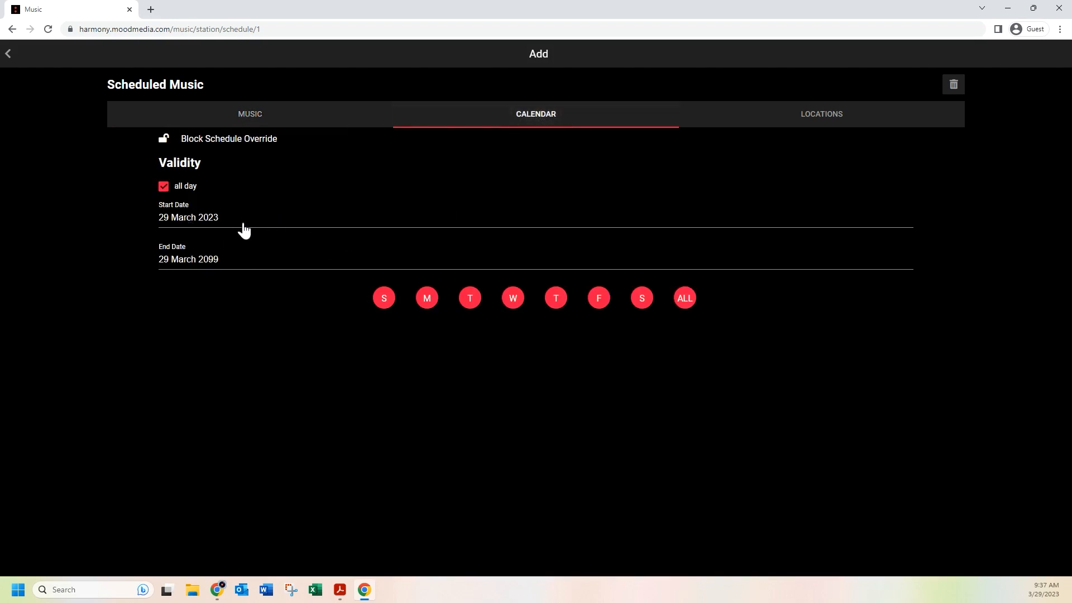
left_click(163, 187)
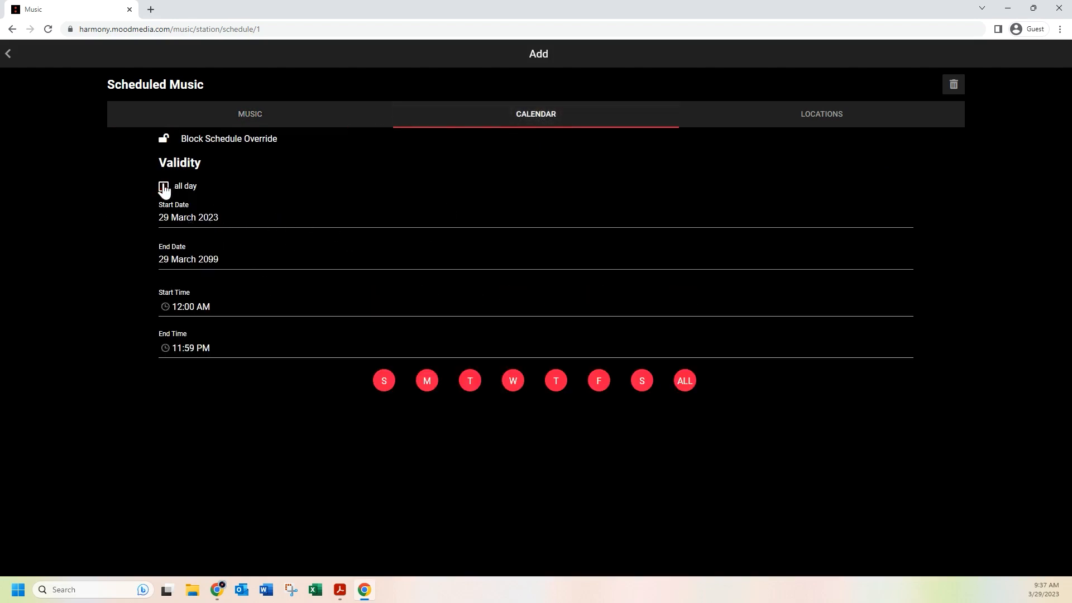
left_click(183, 306)
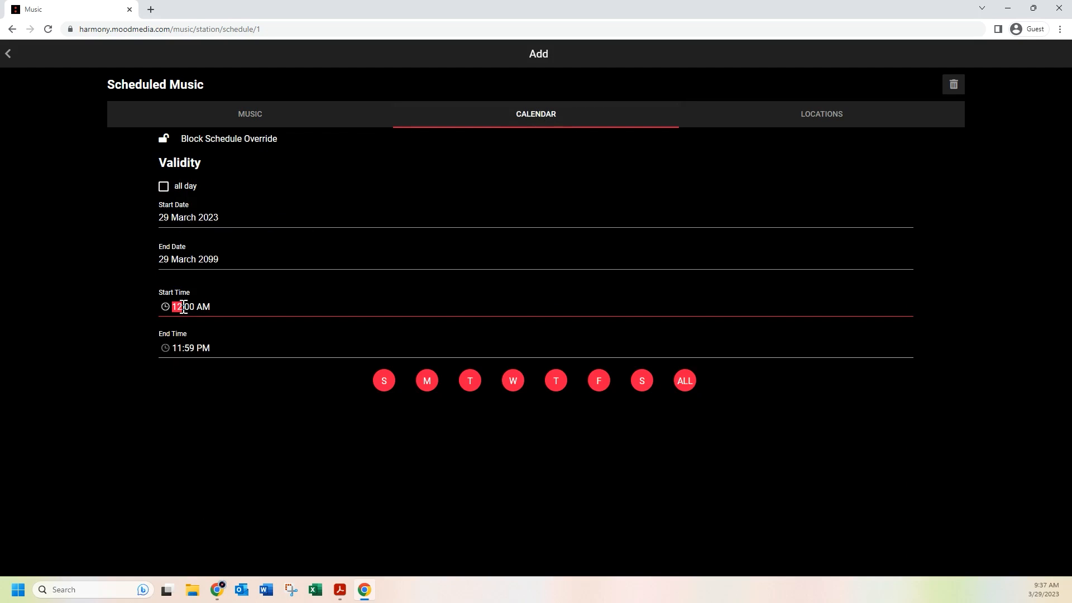
type("6")
Set the entry's end time to 9:00 AM and exclude Sunday and Saturday from its days
left_click(177, 348)
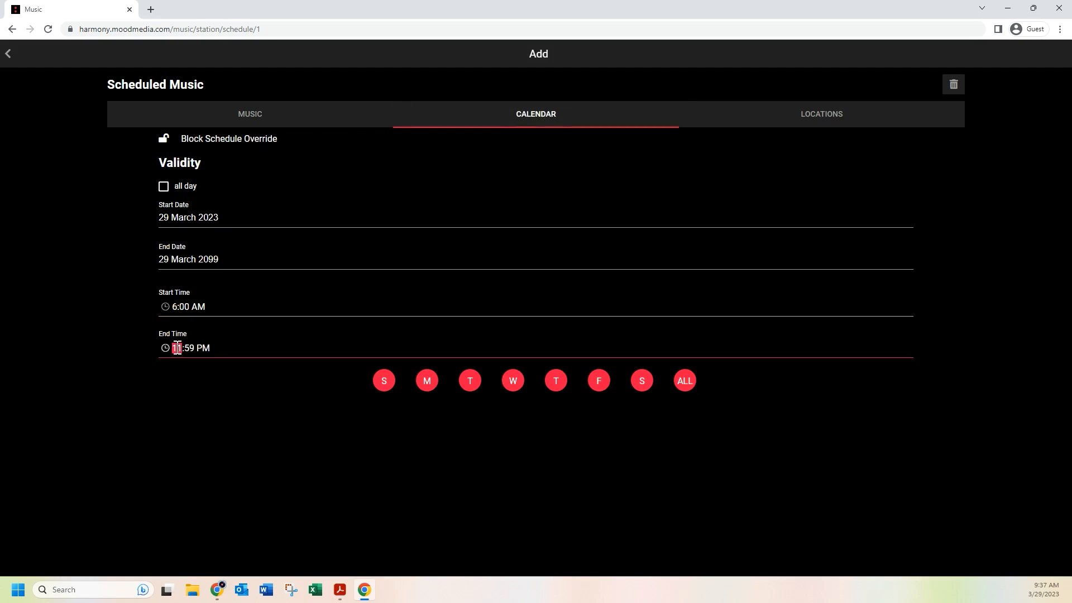
type("9:")
type("00")
type("a")
type("p")
type("a")
left_click(391, 385)
left_click(643, 387)
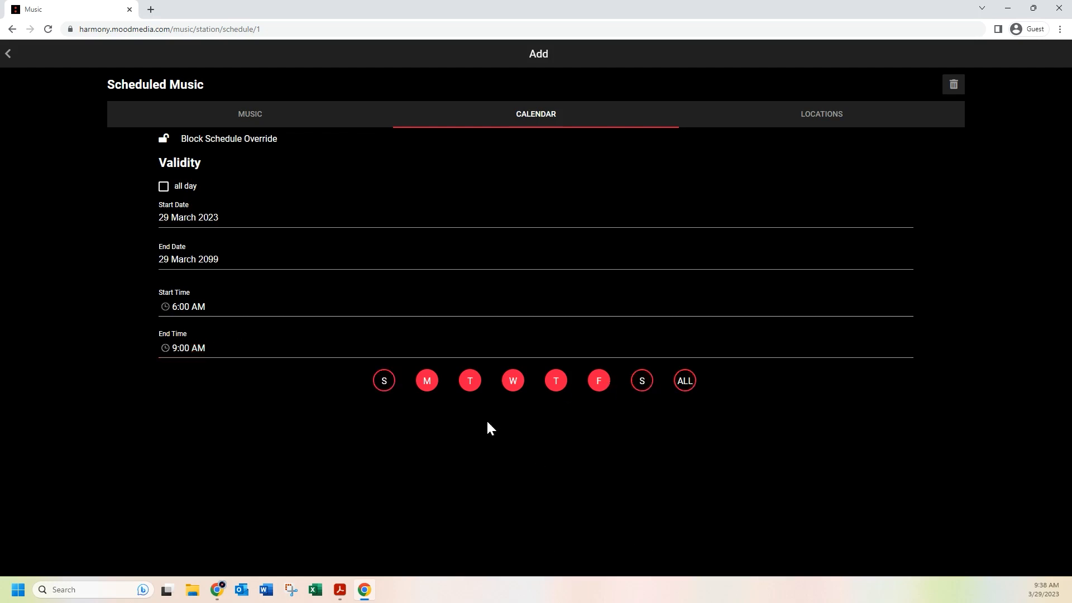
Exclude the Muzicraft Office Demo site from the Test Mix entry, re-include only Muzicraft - Demo #005, and return to the schedule
left_click(823, 120)
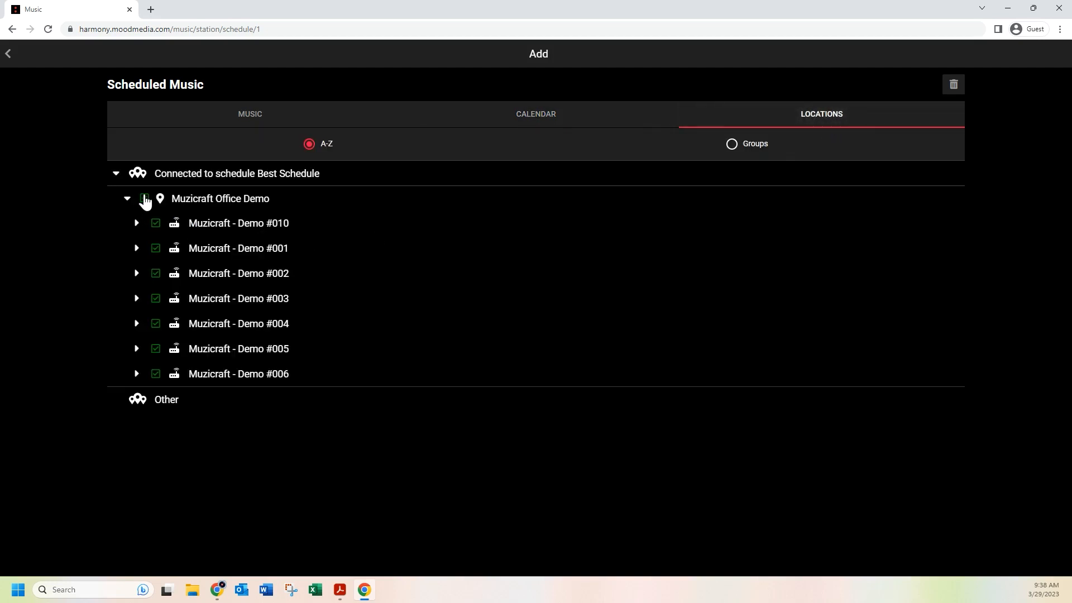
left_click(149, 196)
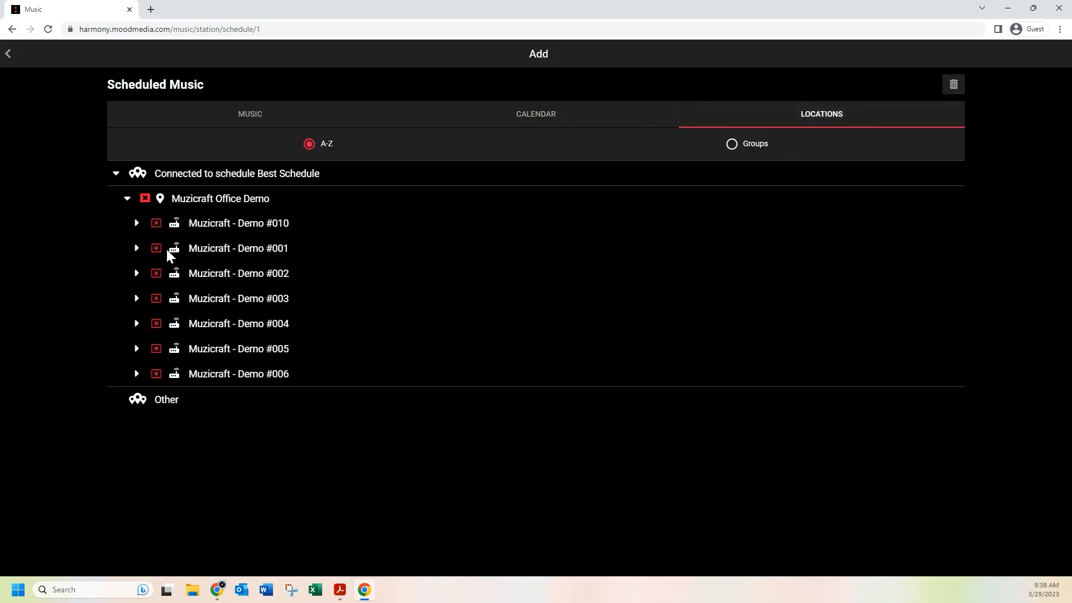
left_click(157, 349)
left_click(7, 56)
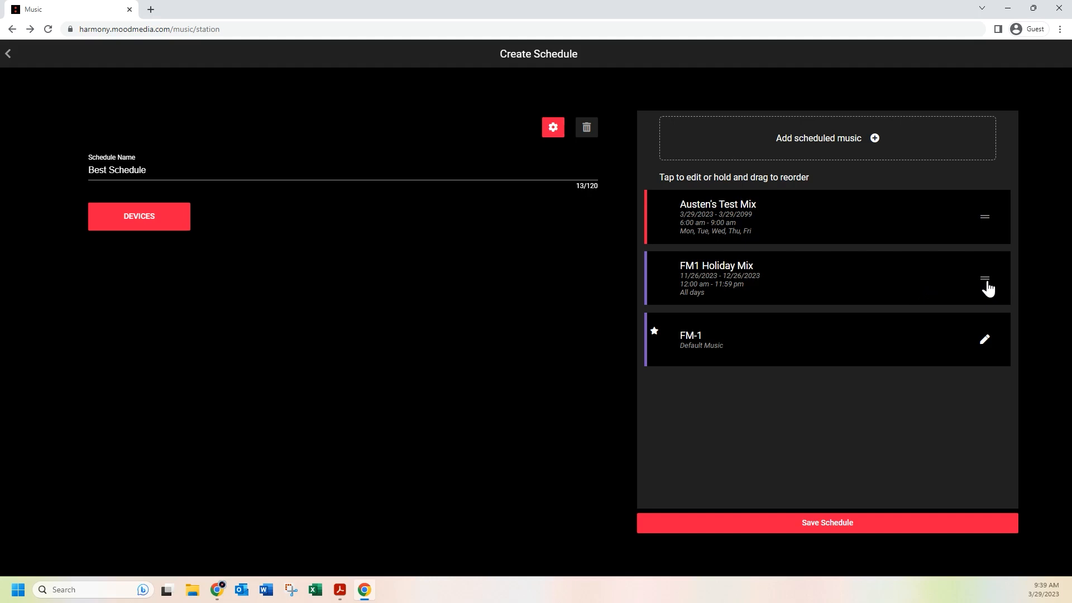
Move FM1 Holiday Mix above the Test Mix in the play order and save the schedule
left_click_drag(984, 287, 970, 206)
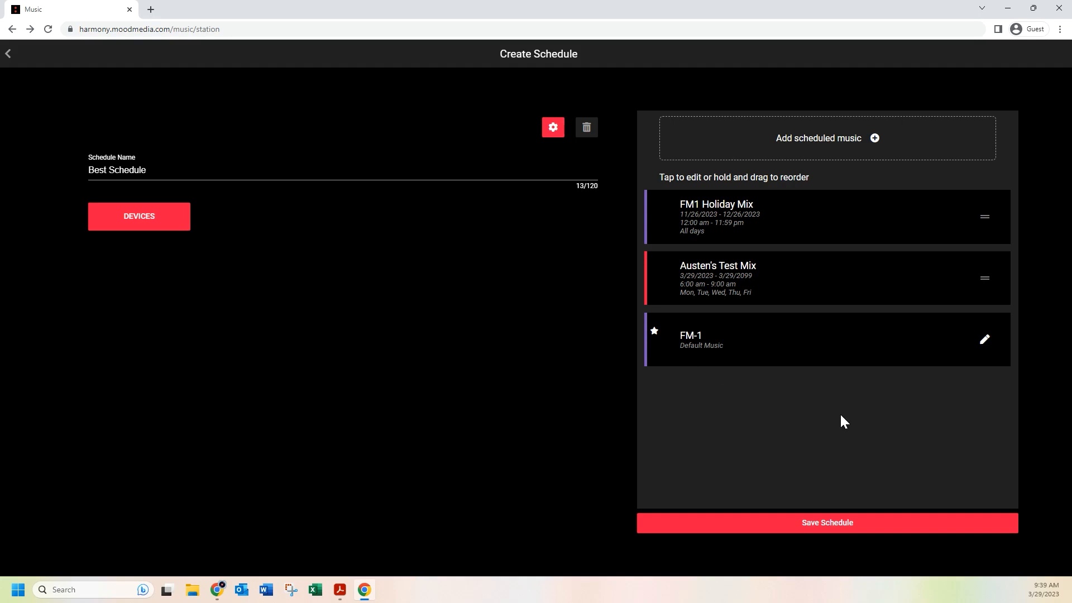
left_click(806, 530)
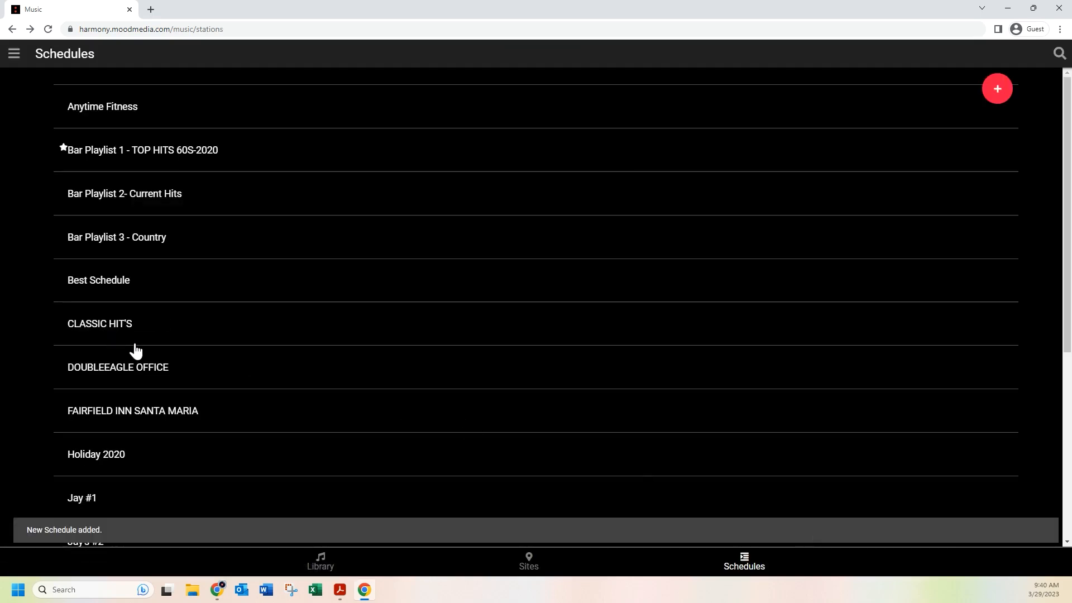
Assign Best Schedule to the player Muzicraft - Demo #005 at the Muzicraft Office Demo site, and return to the sites list
left_click(529, 569)
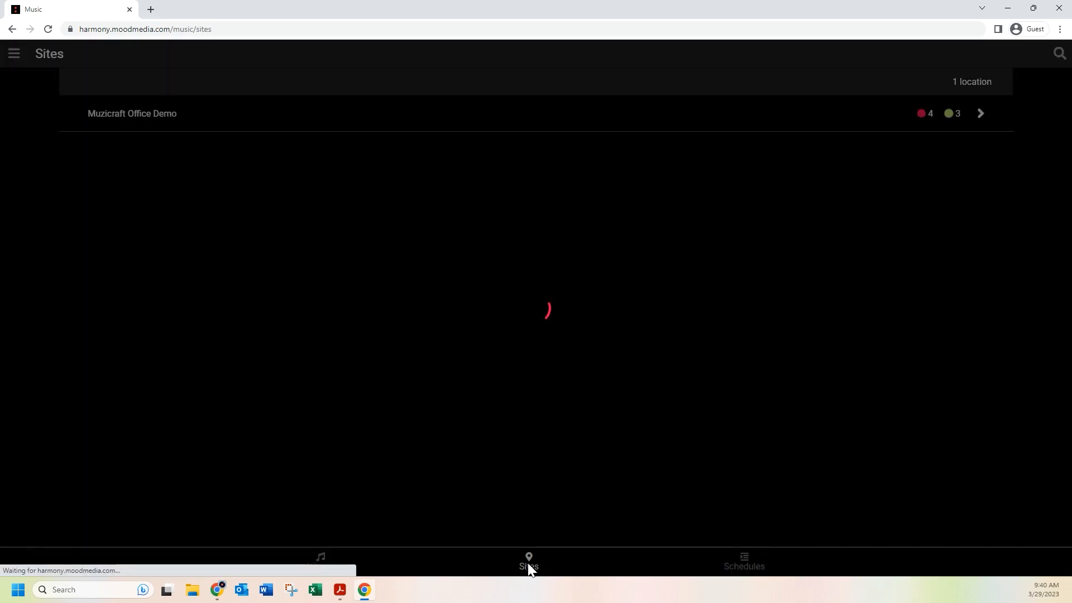
left_click(981, 111)
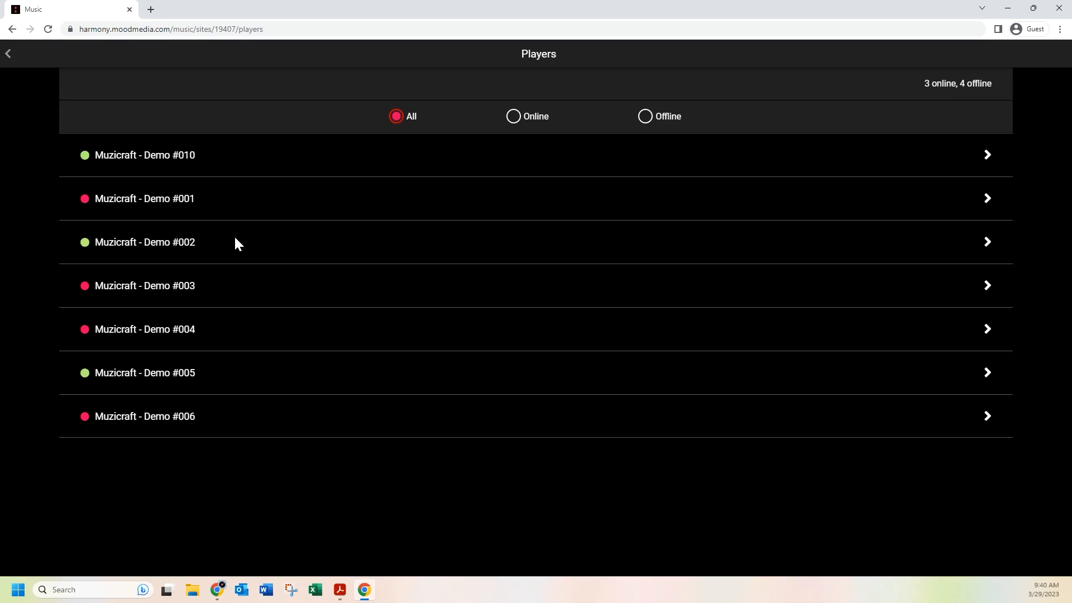
left_click(189, 376)
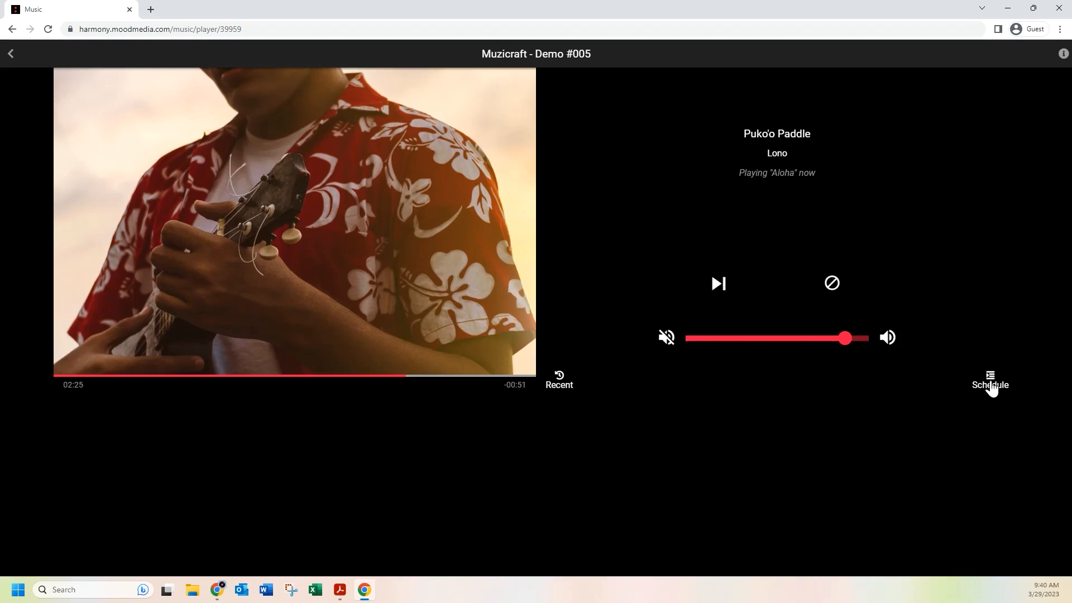
left_click(991, 384)
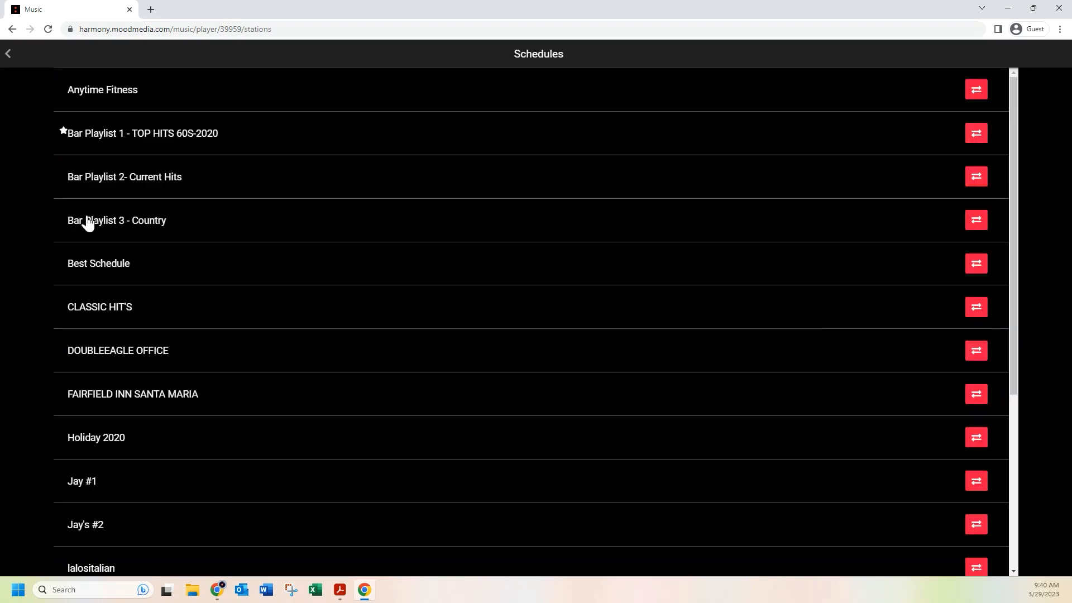
left_click(978, 264)
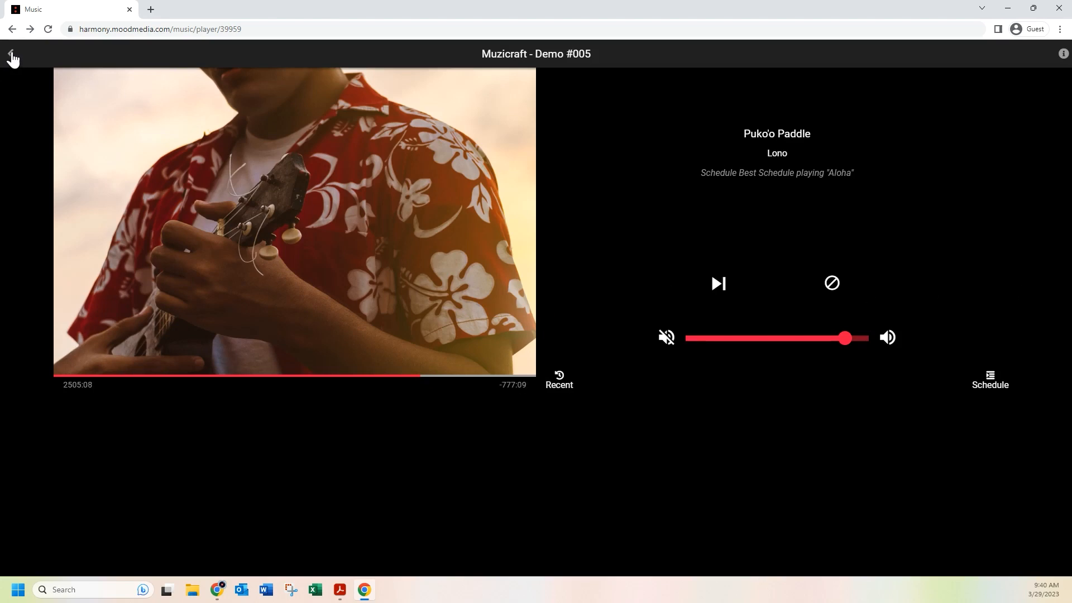
left_click(11, 56)
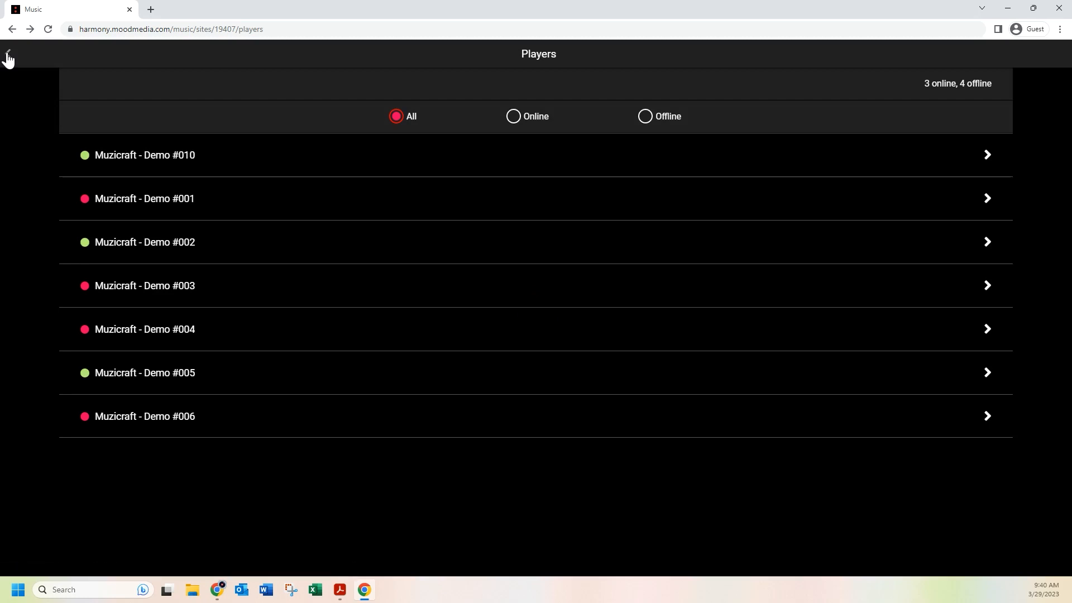
left_click(8, 55)
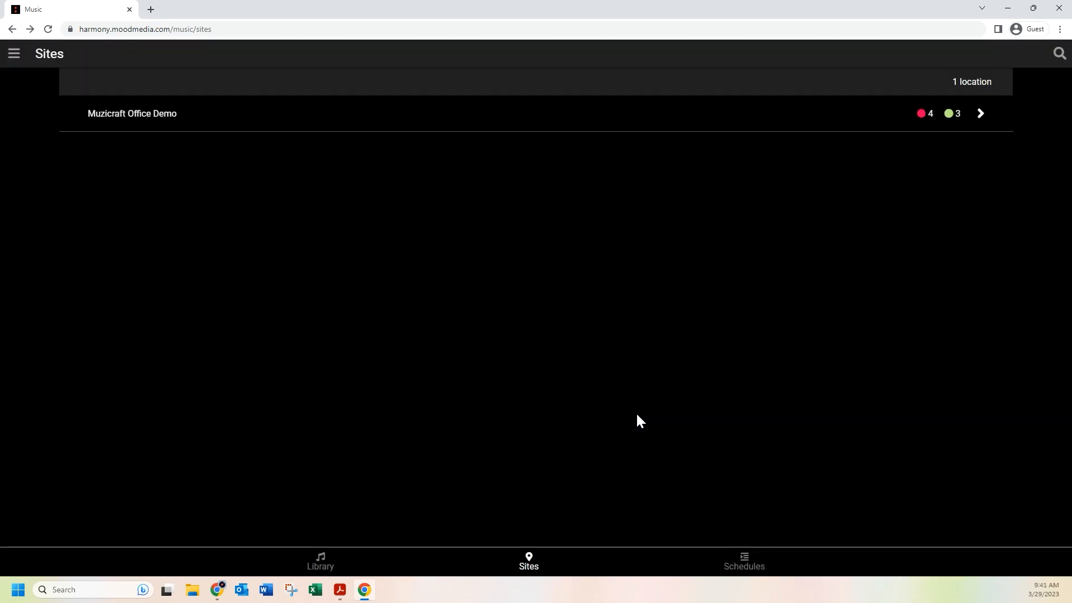
Start creating another new schedule and open its name for editing
left_click(744, 567)
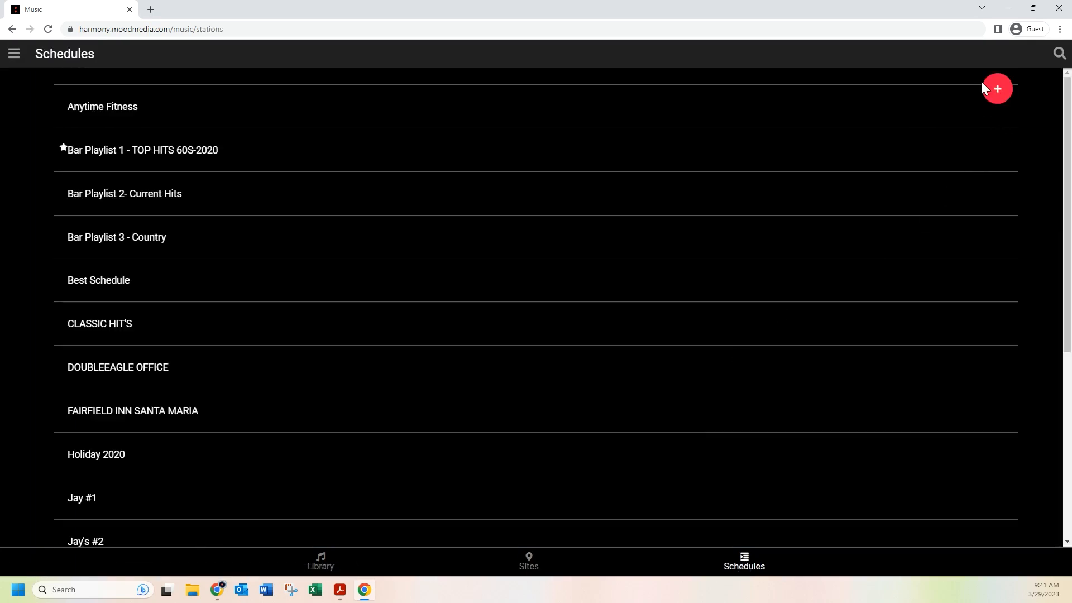
left_click(994, 89)
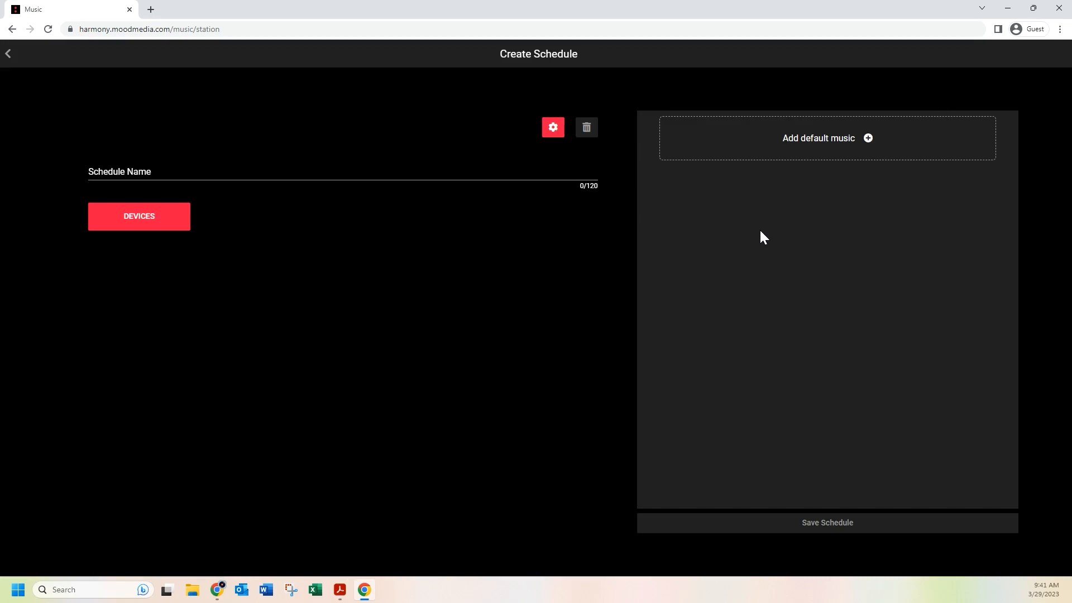
left_click(155, 172)
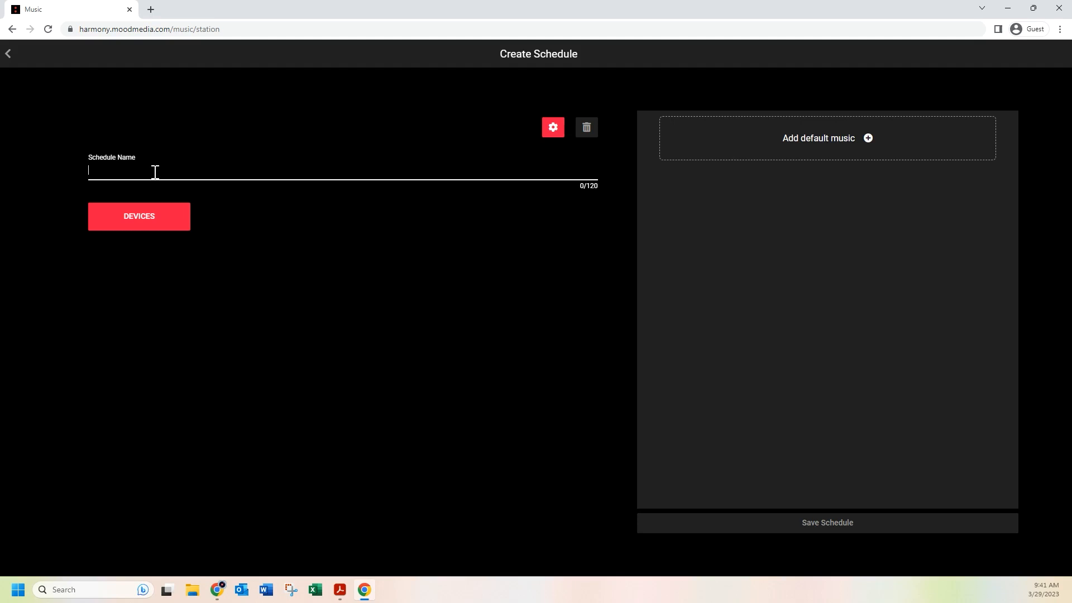
type("(pL")
key("BackSpace")
key("BackSpace")
type("pLA")
key("BackSpace")
key("BackSpace")
key("BackSpace")
Name the schedule Channel Schedule and choose 8-Tracks as its default music
type("Channel Schedule")
left_click(849, 140)
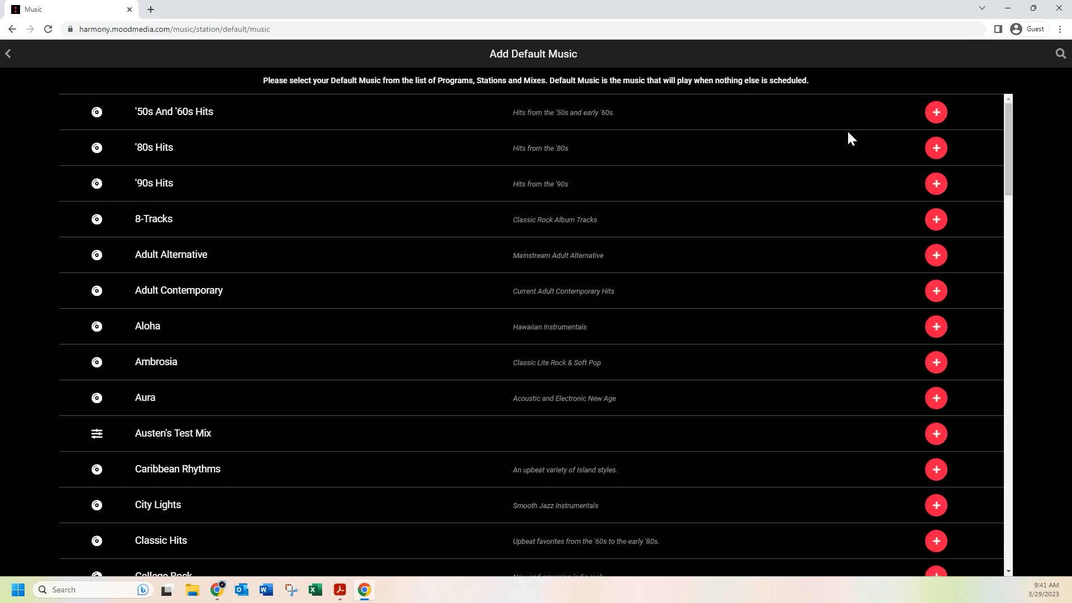
left_click(937, 221)
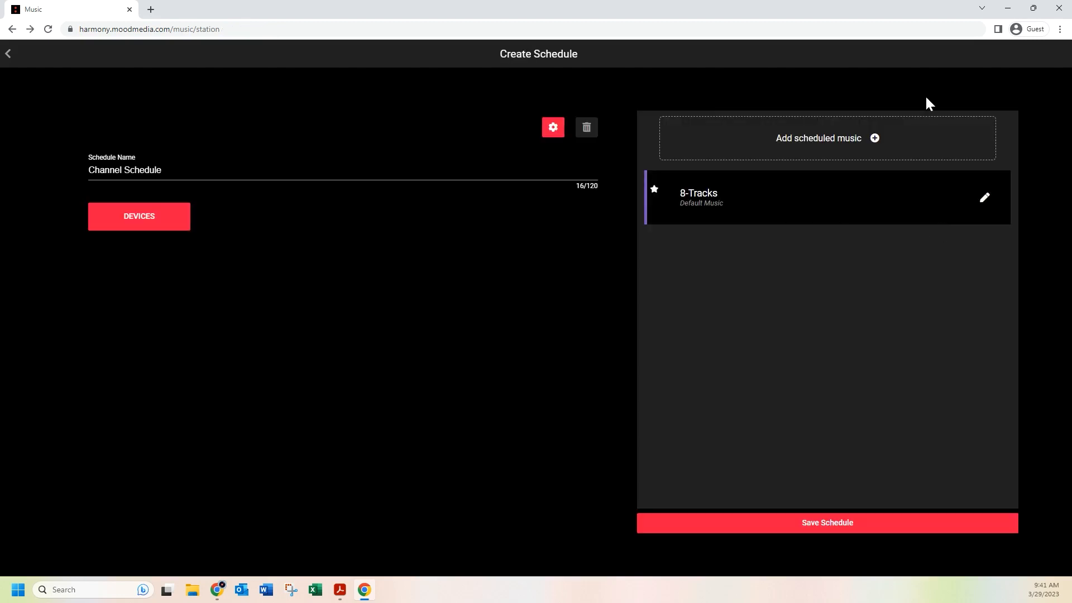
Add Adult Alternative to Channel Schedule as scheduled music with the default calendar and locations
left_click(859, 139)
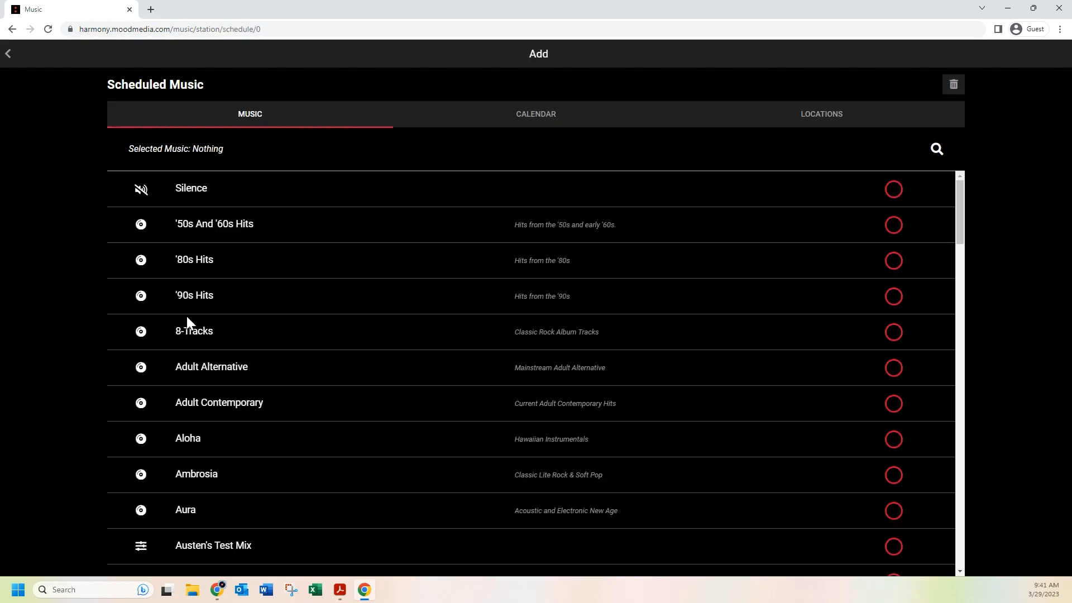
left_click(895, 368)
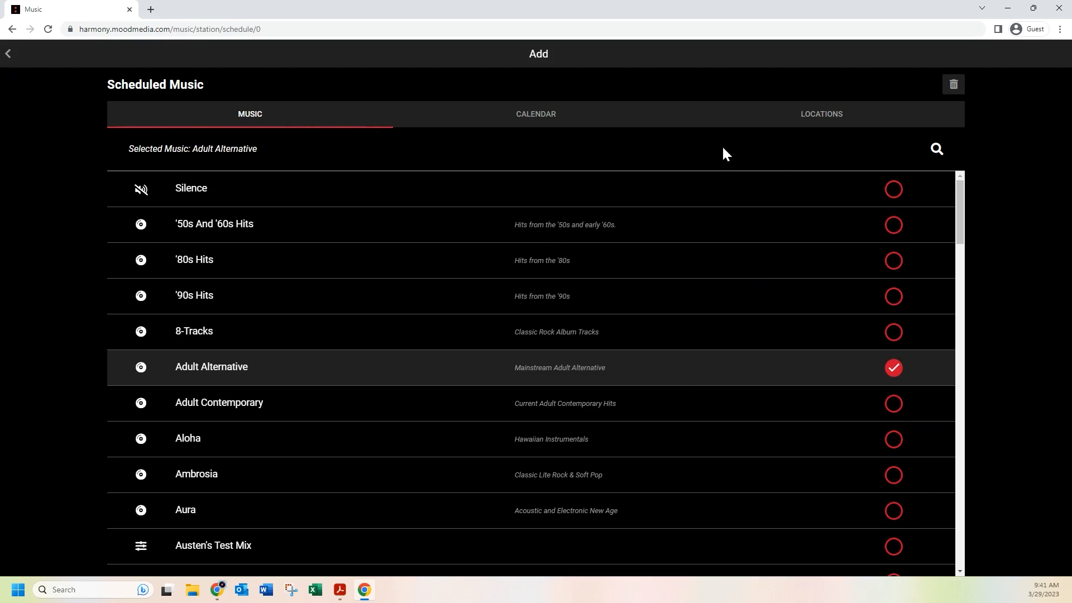
left_click(7, 55)
Add Earthtones to Channel Schedule as another scheduled music entry, keeping the default calendar and locations
left_click(840, 139)
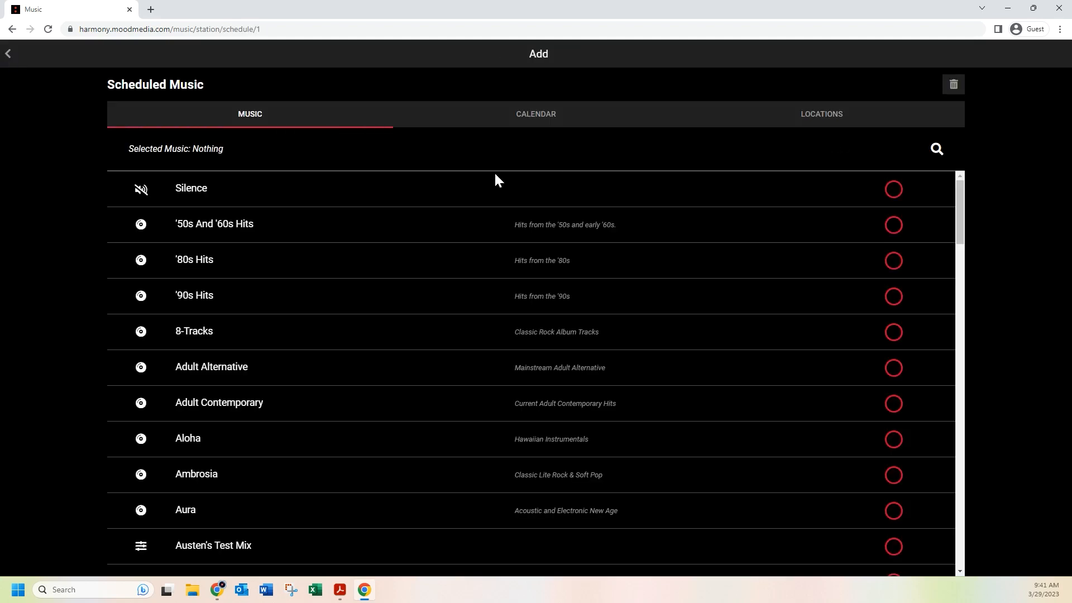
scroll(319, 501, "down", 7)
left_click(892, 442)
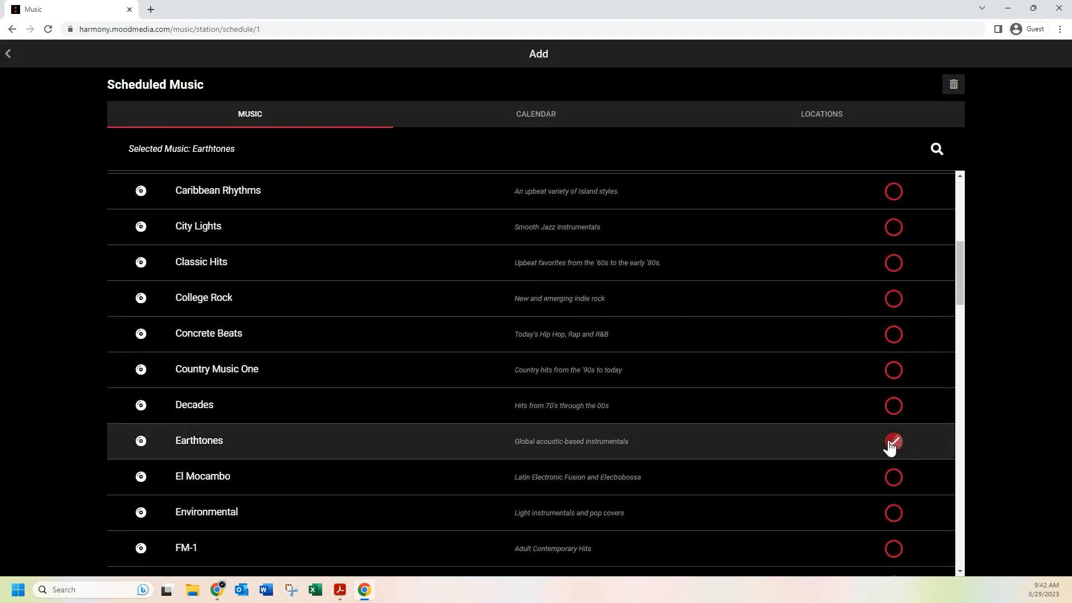
left_click(7, 55)
Add El Mocambo to Channel Schedule as scheduled music with the default calendar and locations
left_click(841, 137)
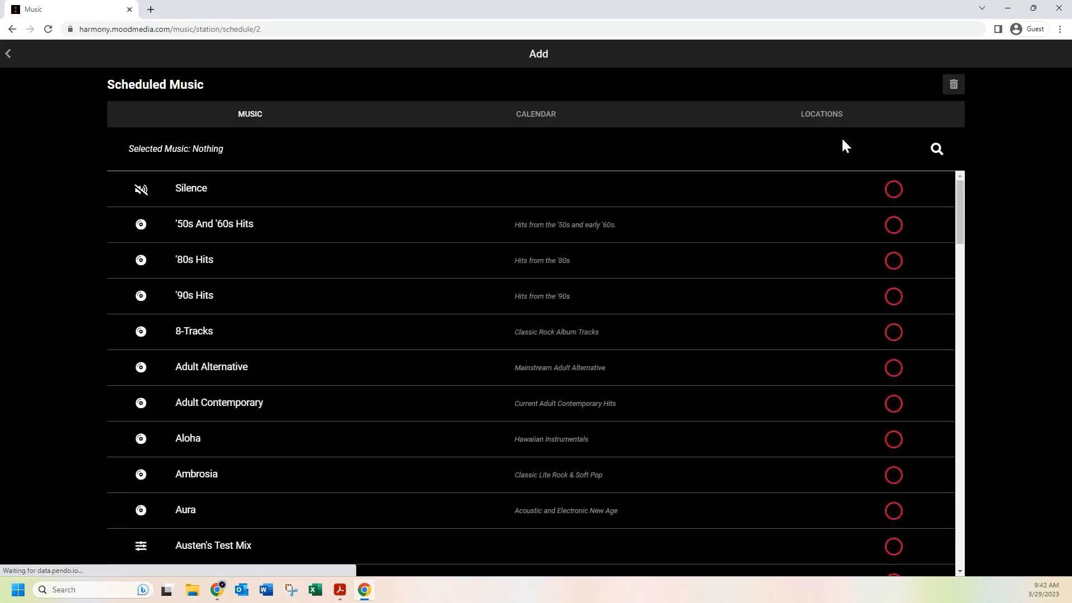
scroll(354, 481, "down", 7)
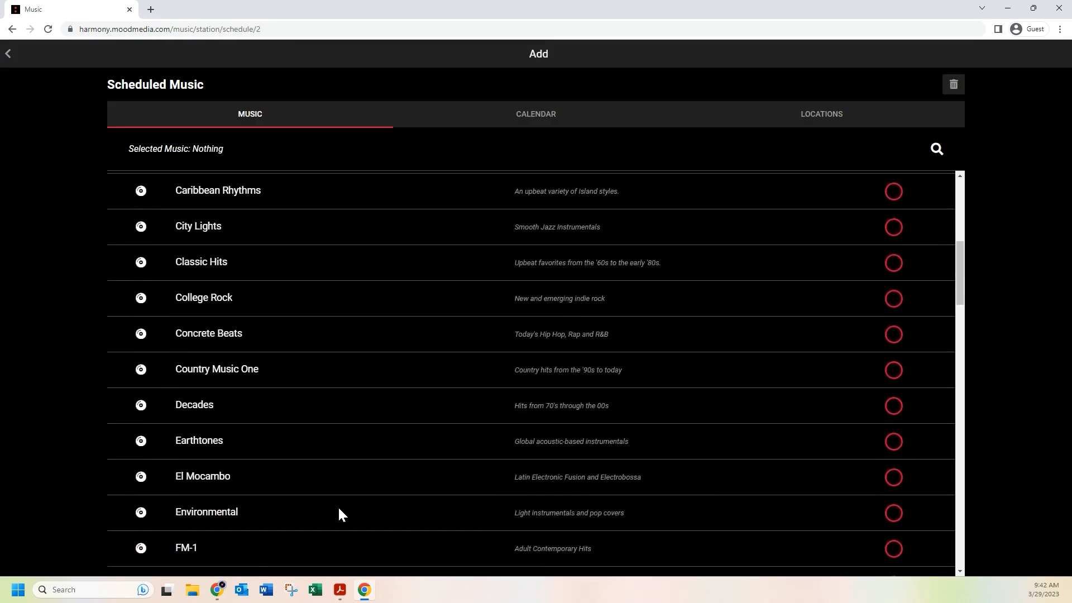
left_click(895, 479)
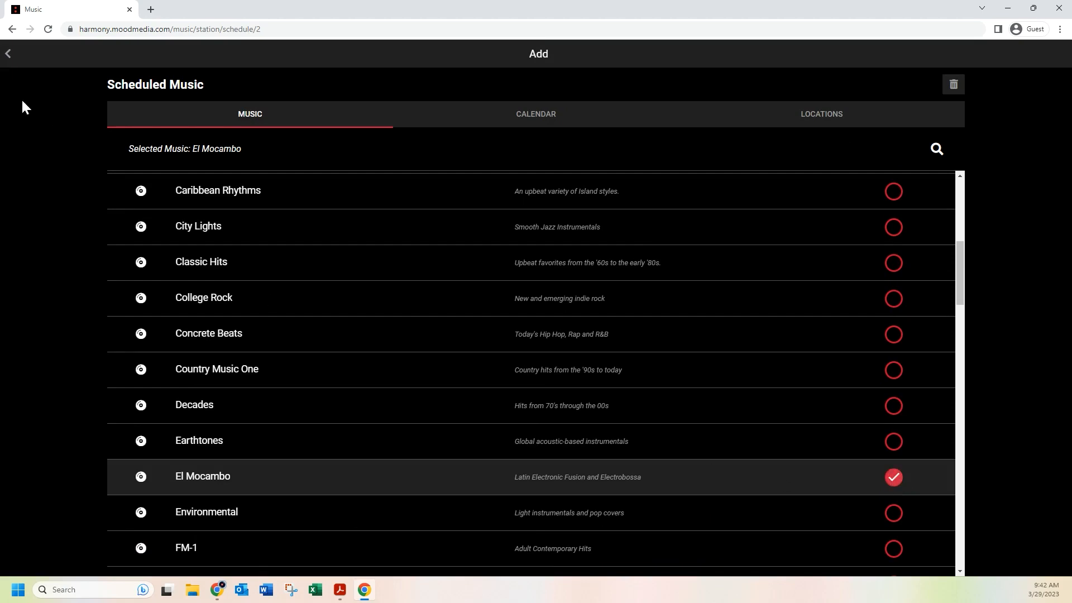
left_click(6, 55)
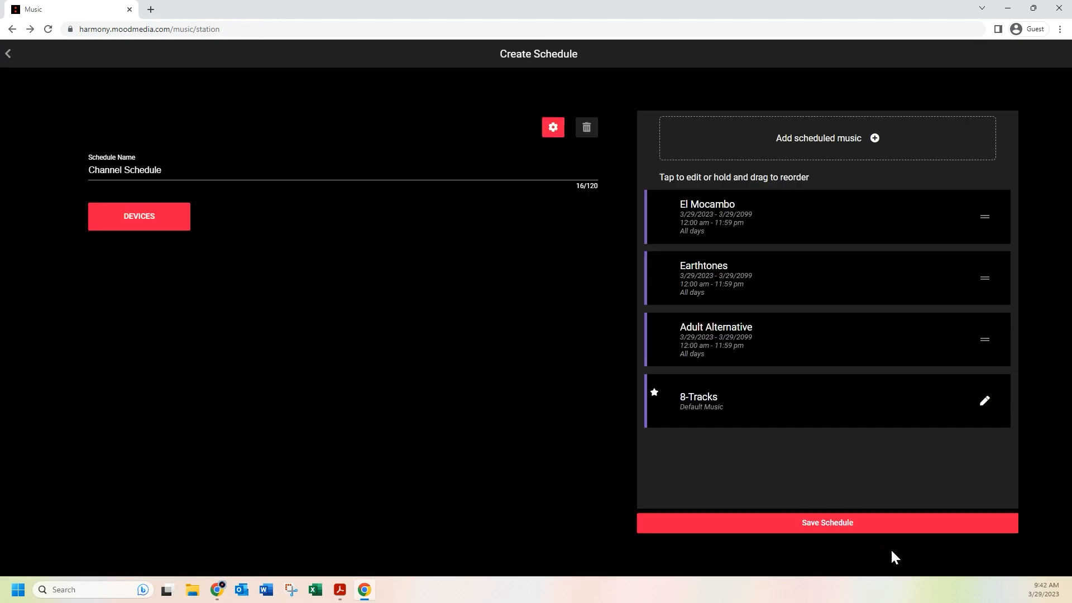
Add Decades to Channel Schedule as scheduled music with the default calendar and locations, and save the schedule
left_click(752, 144)
scroll(252, 485, "down", 10)
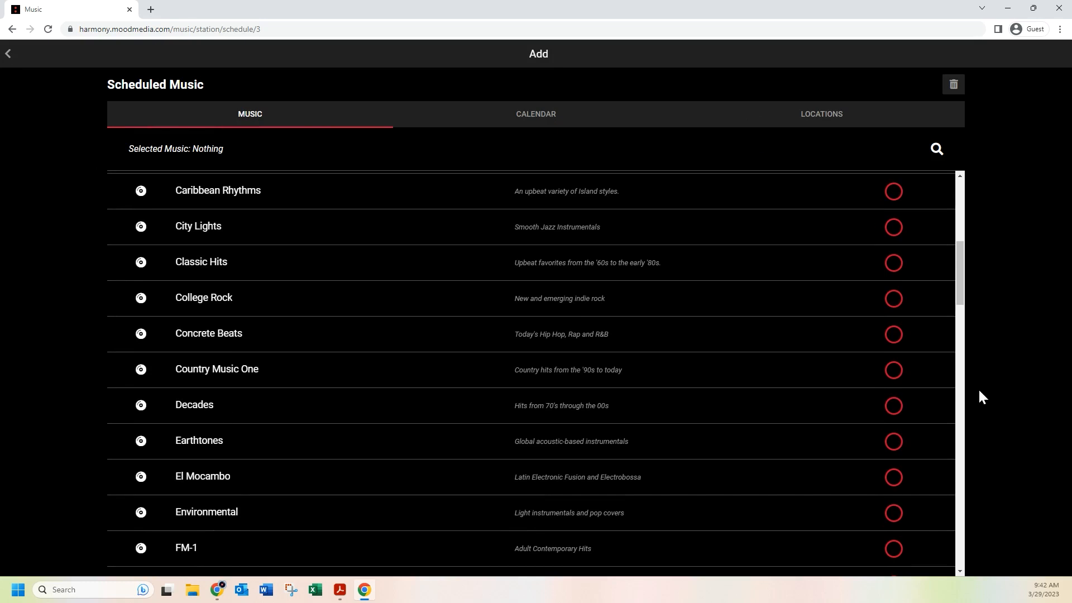
left_click(902, 414)
left_click(8, 53)
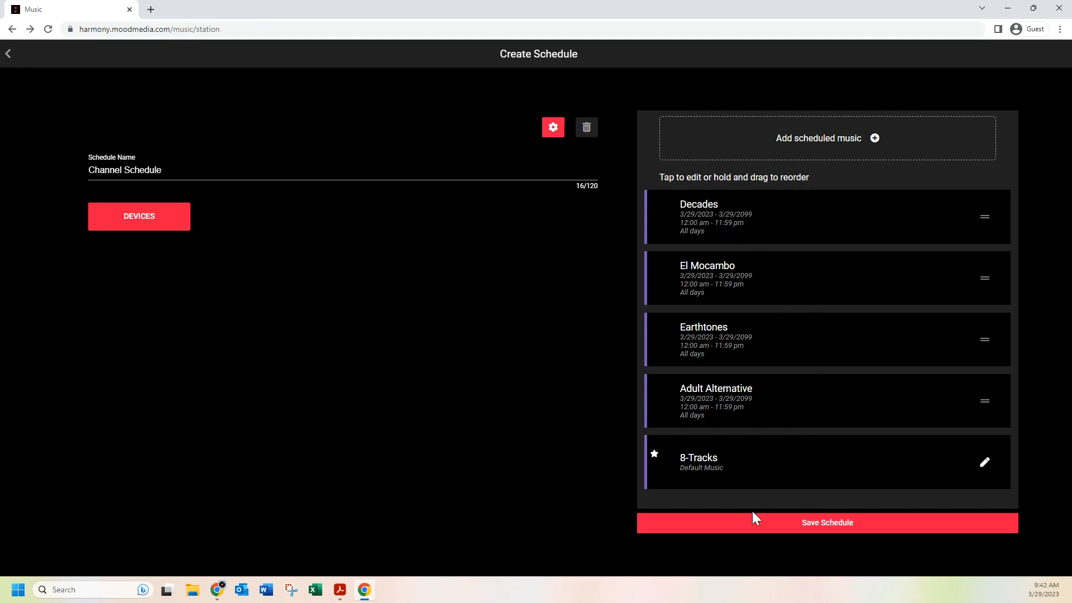
left_click(806, 524)
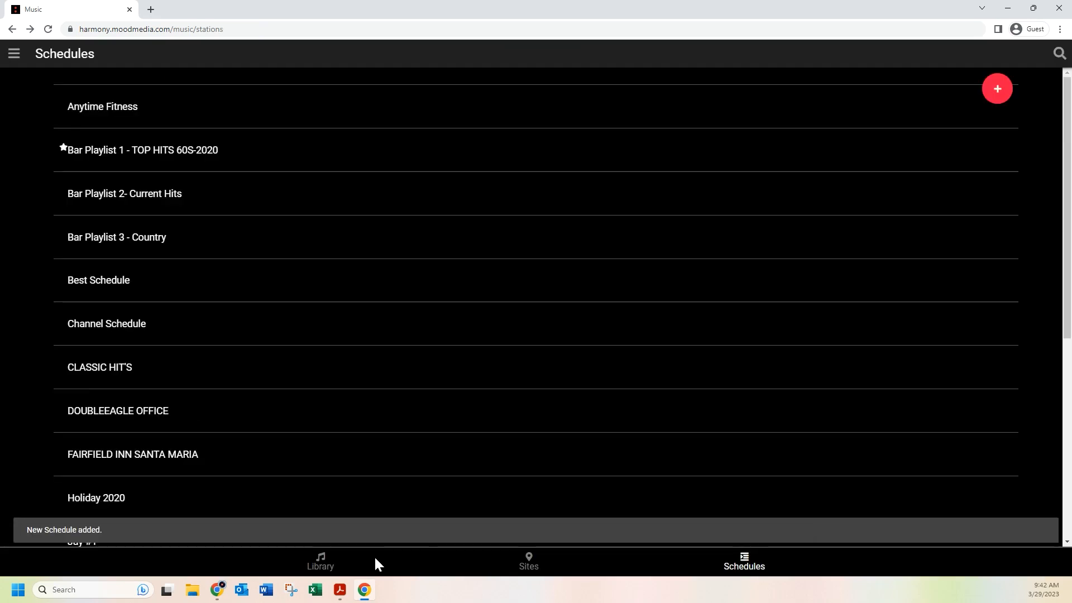
Switch the player Muzicraft - Demo #005 at the Muzicraft Office Demo site to Channel Schedule
left_click(531, 563)
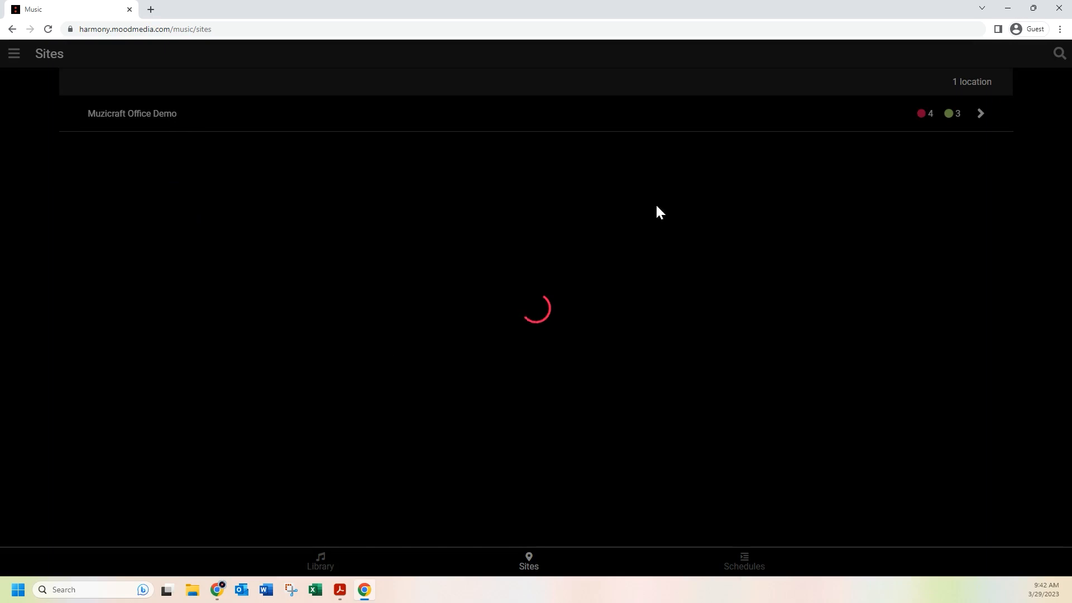
left_click(982, 114)
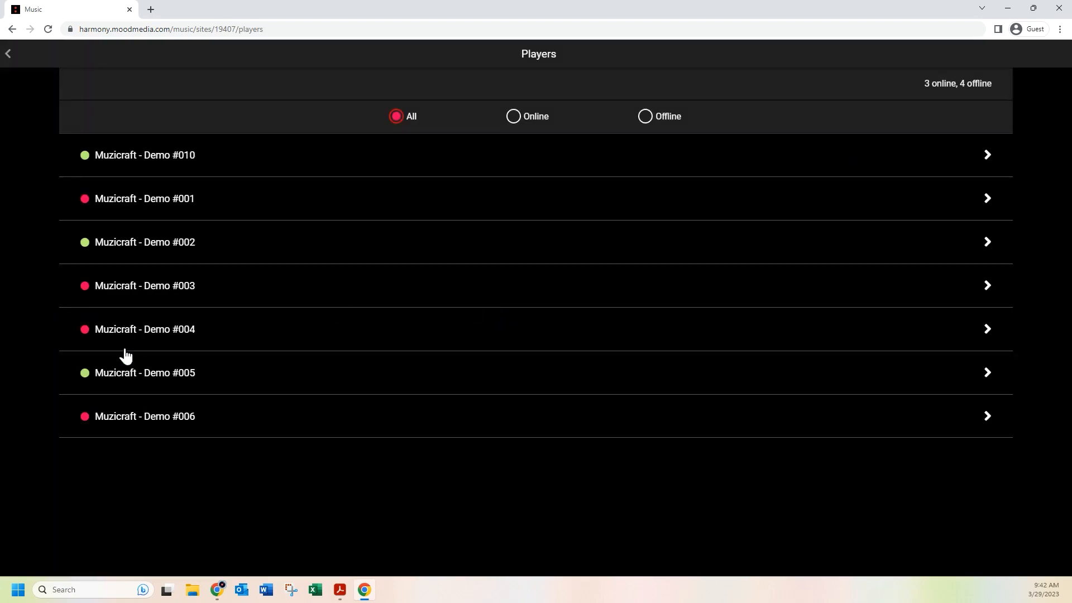
left_click(129, 365)
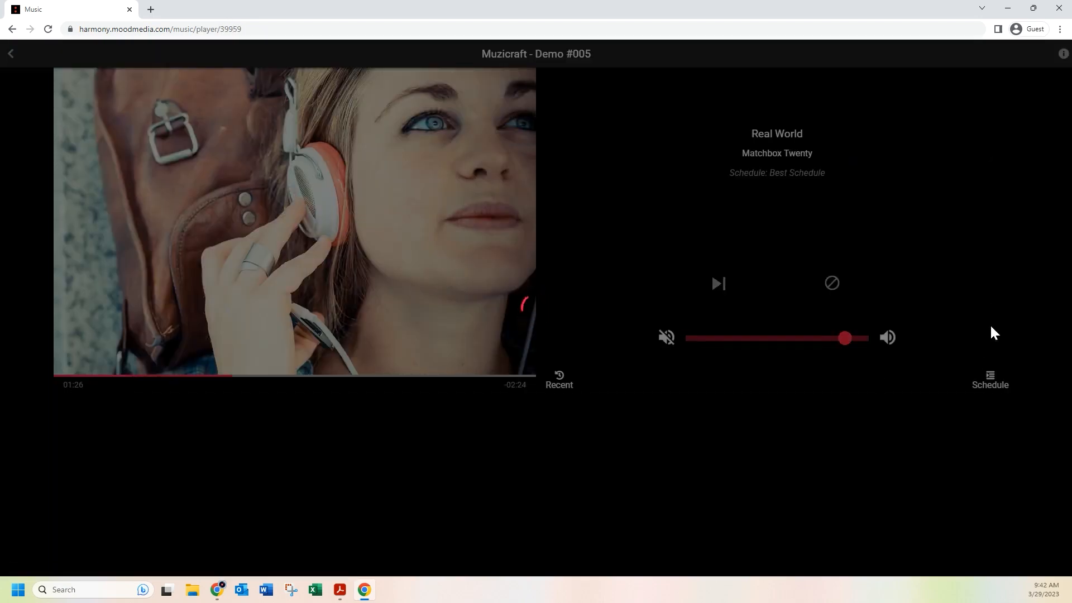
left_click(993, 383)
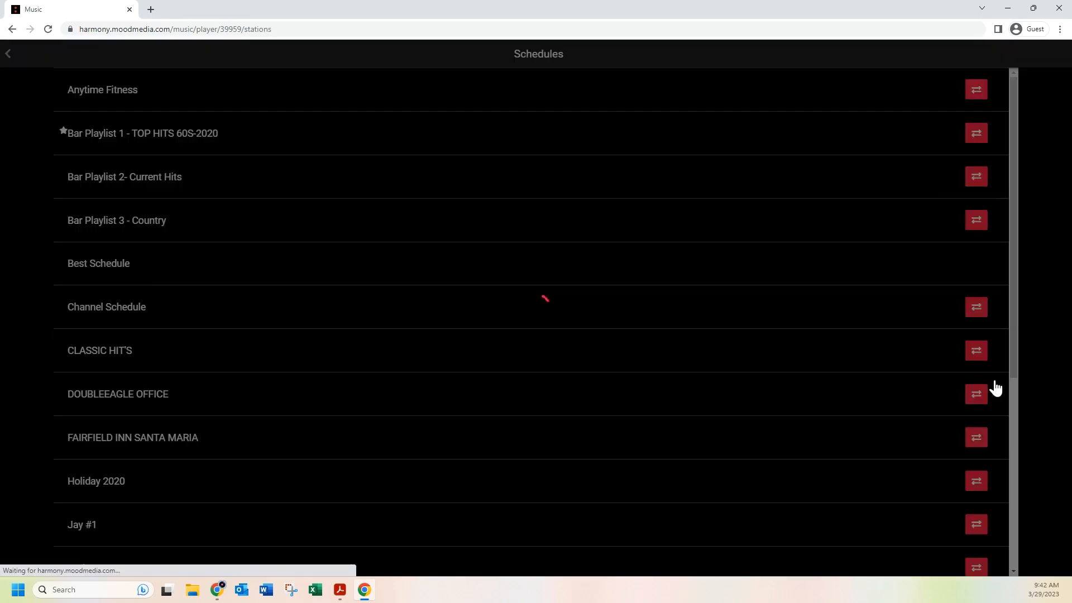
left_click(972, 311)
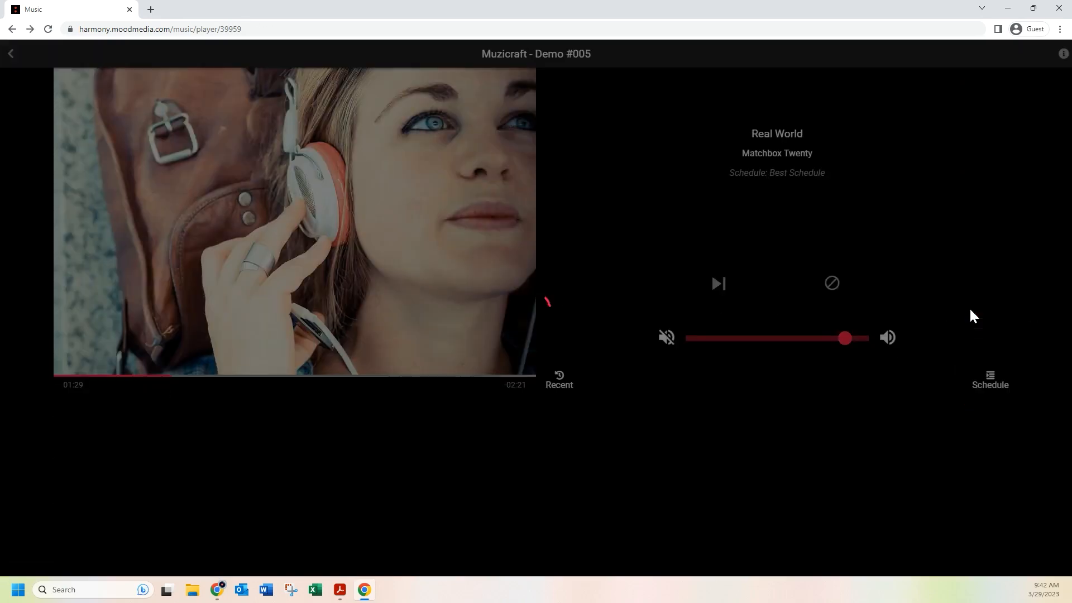